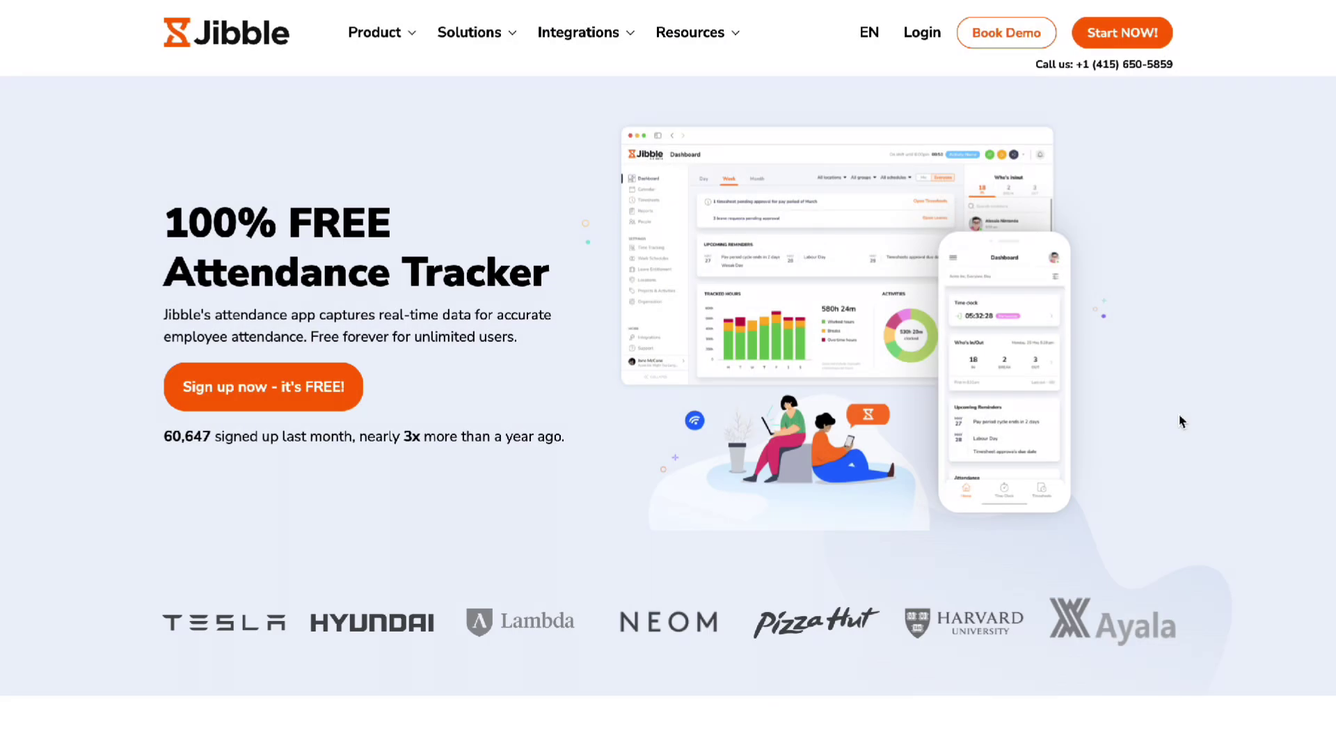
scroll(1180, 420, "down", 10)
scroll(1180, 421, "down", 2)
scroll(1181, 420, "down", 2)
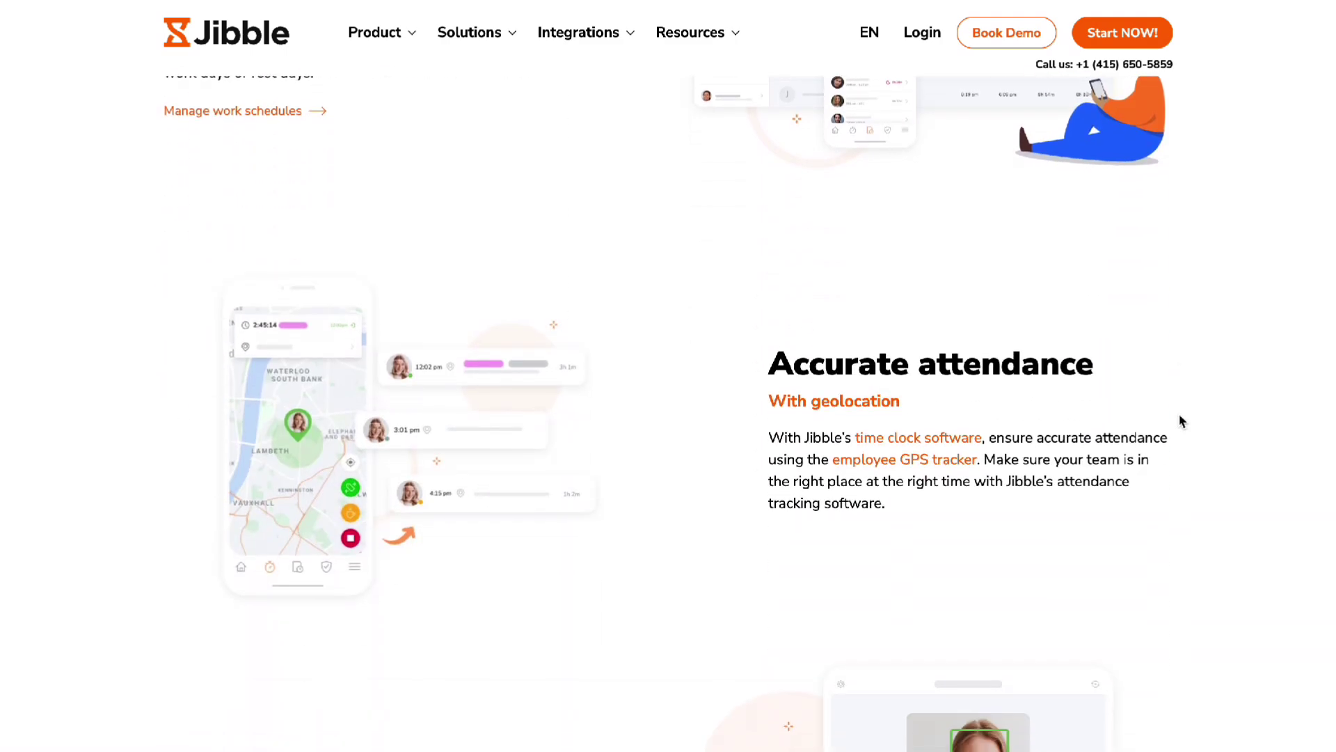
scroll(1181, 420, "down", 4)
scroll(1181, 420, "down", 3)
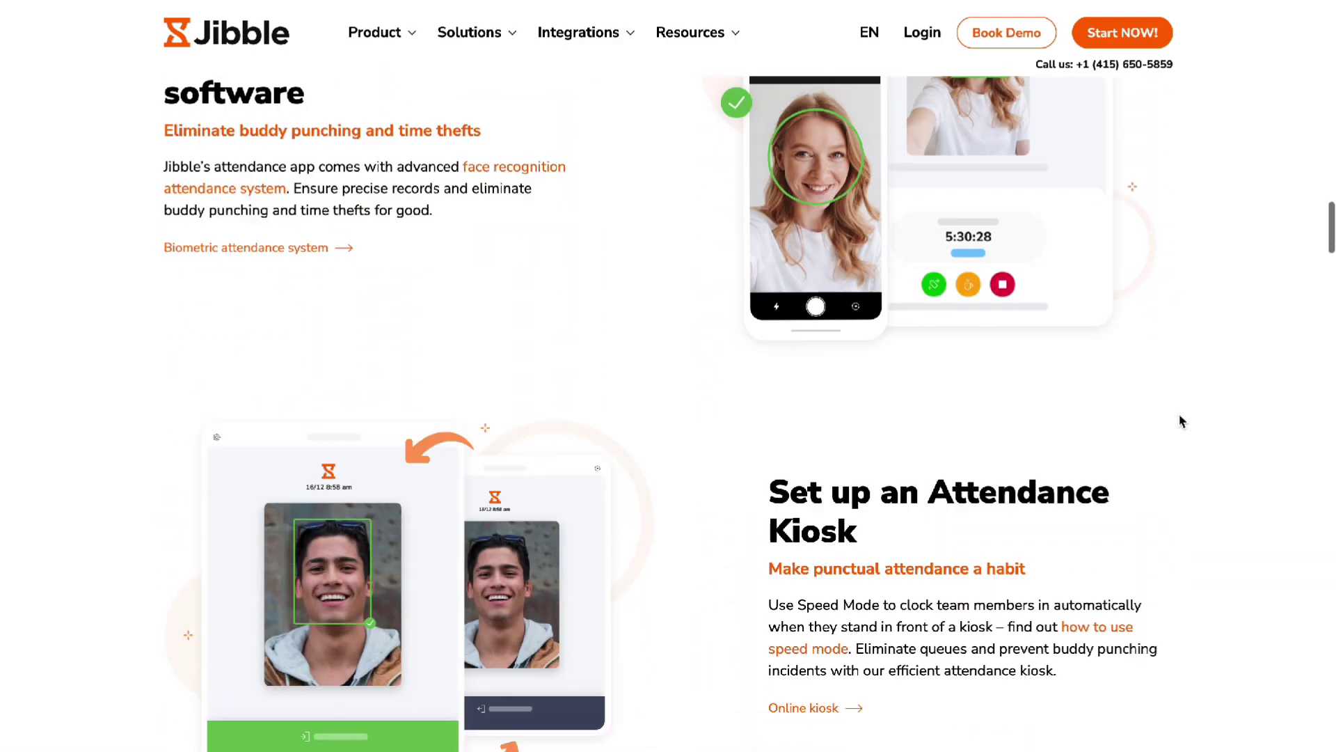
scroll(1181, 421, "down", 2)
scroll(1180, 421, "down", 4)
scroll(1181, 421, "down", 1)
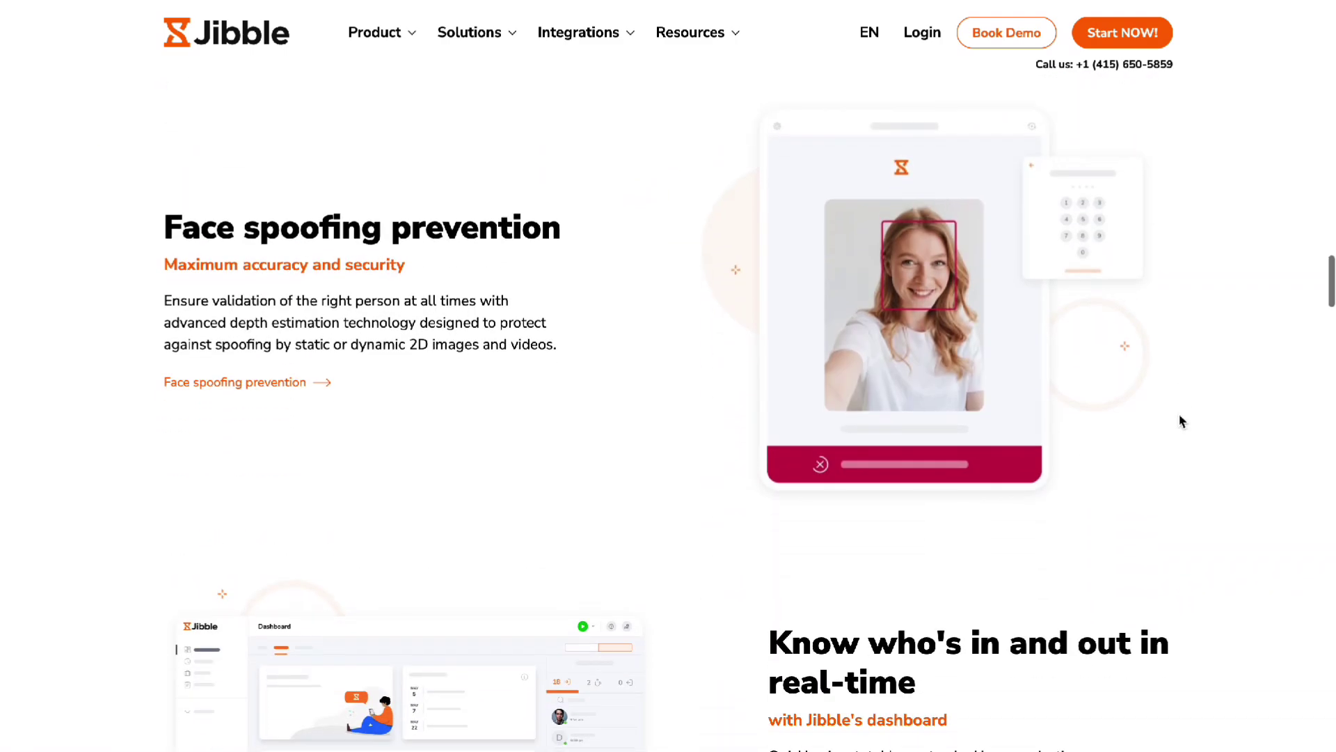
scroll(1181, 421, "down", 3)
scroll(1180, 421, "down", 2)
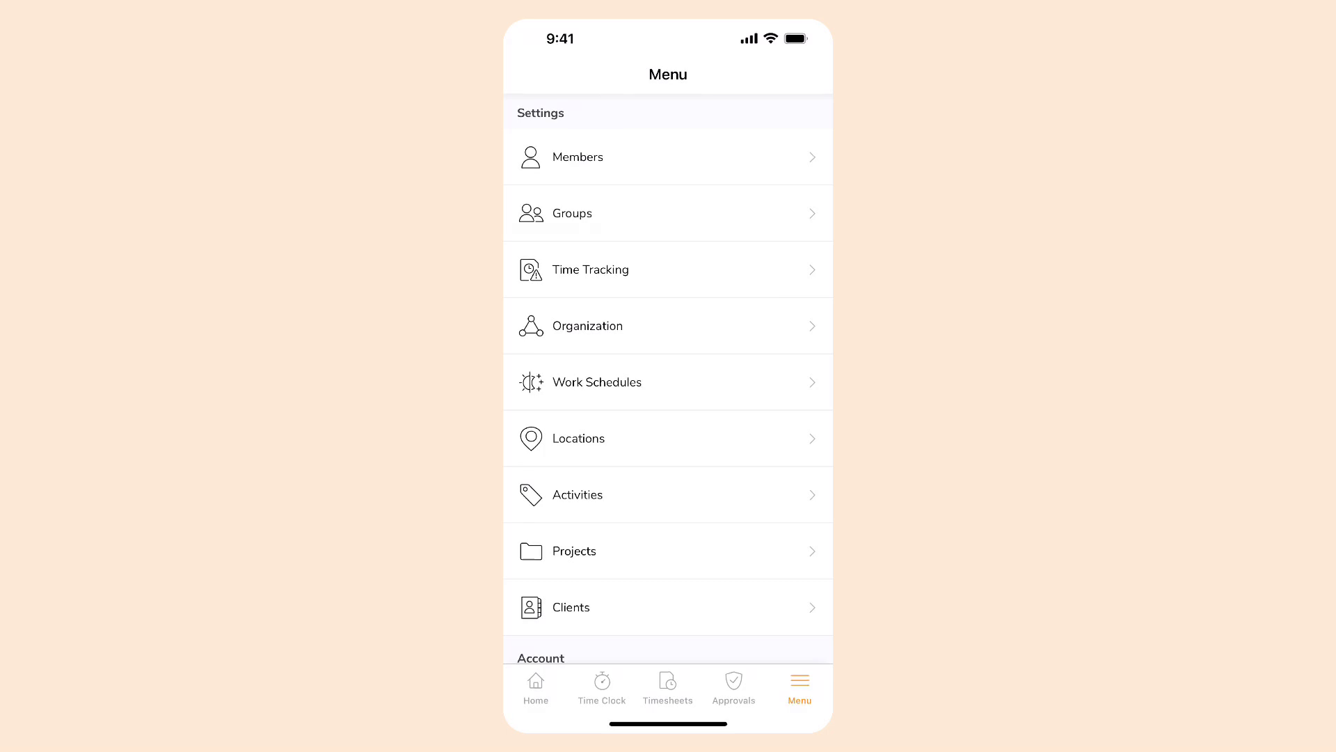
- Allow clock-in from mobile apps and shared kiosks, then set time clock restrictions to Strict
left_click(737, 274)
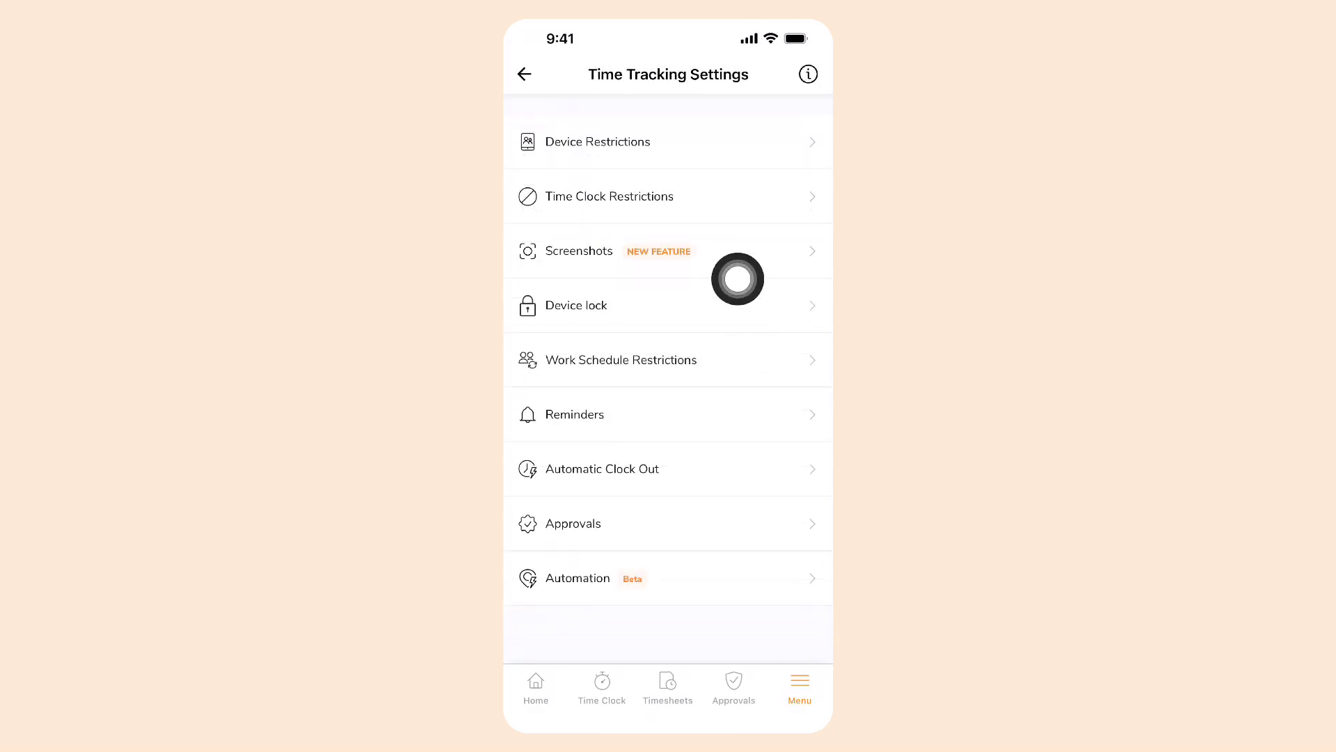
left_click(712, 160)
left_click(725, 196)
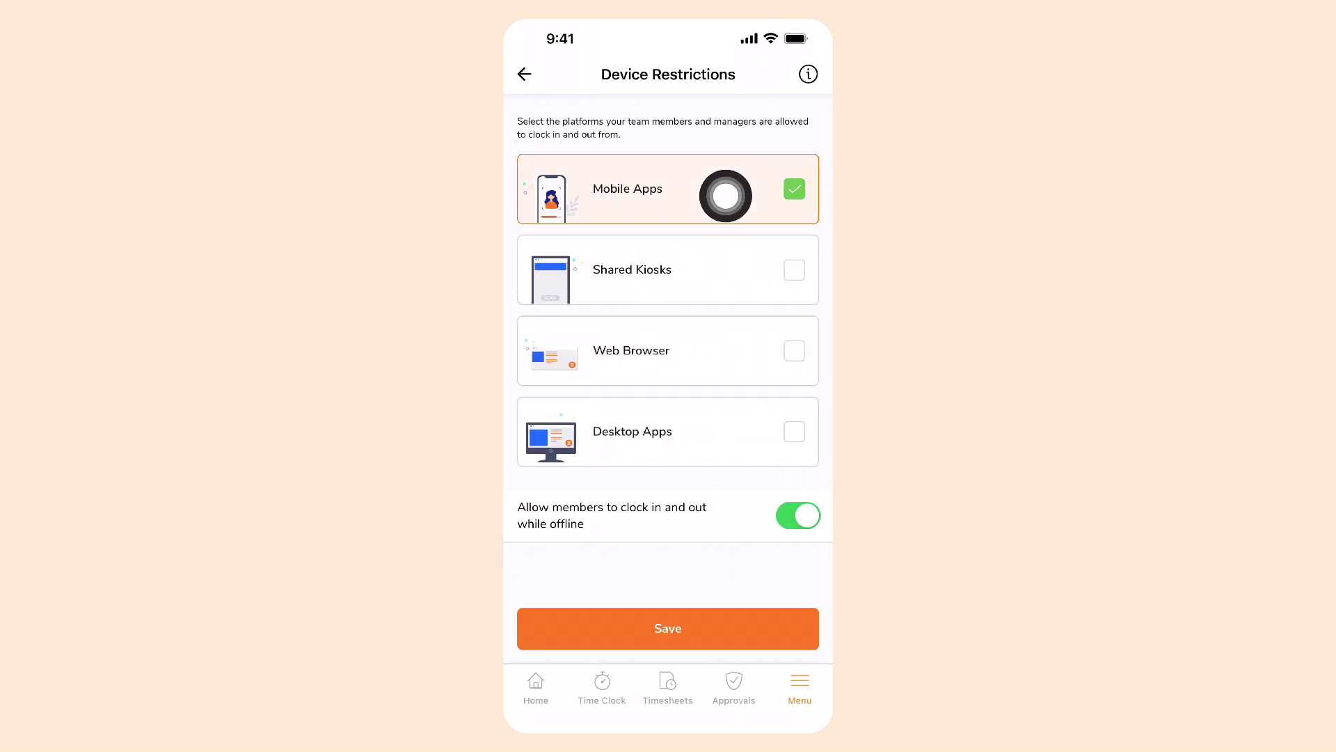
left_click(744, 270)
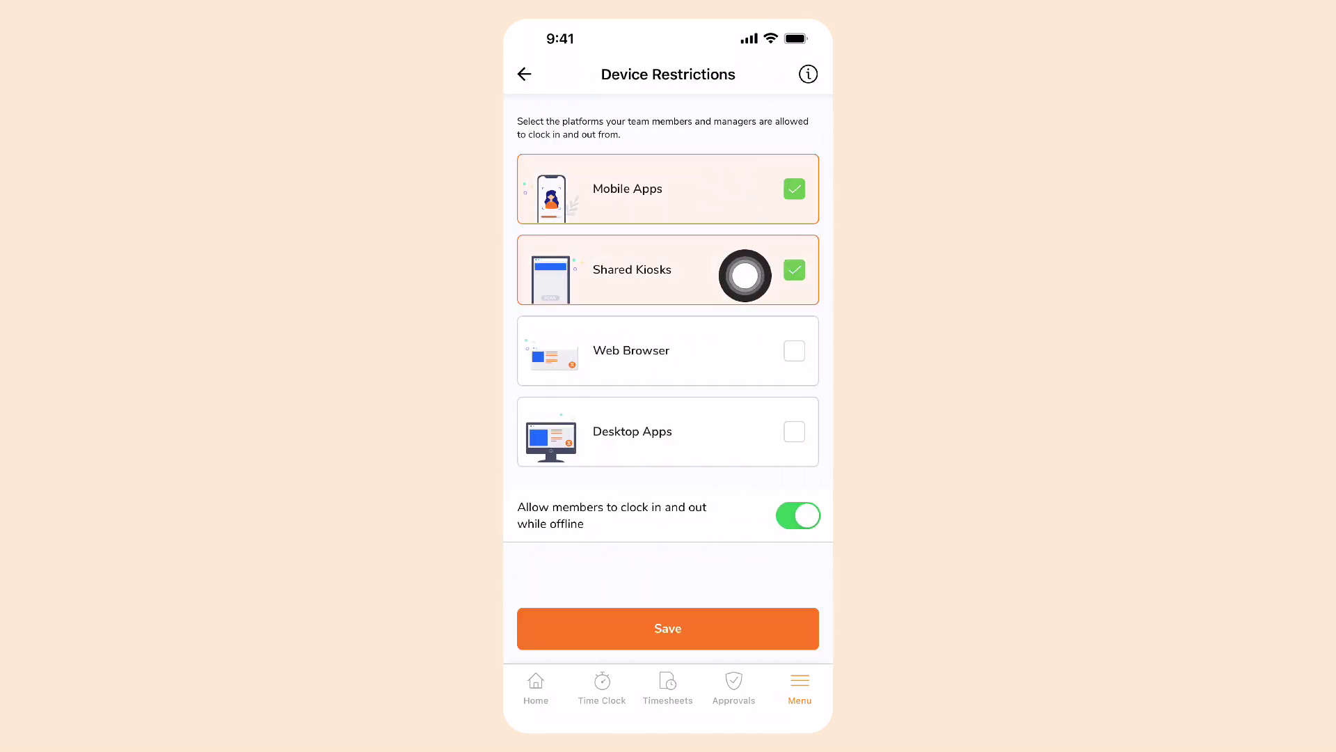
left_click(717, 619)
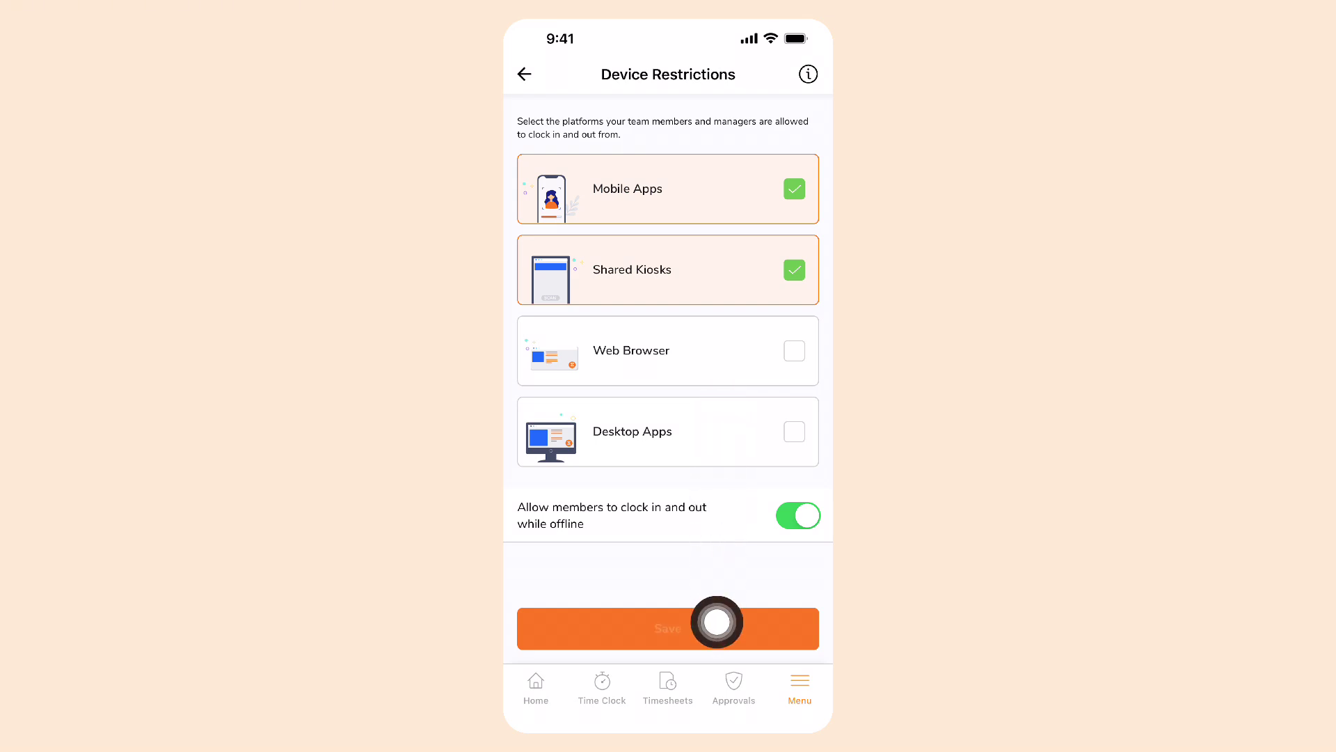
left_click(718, 191)
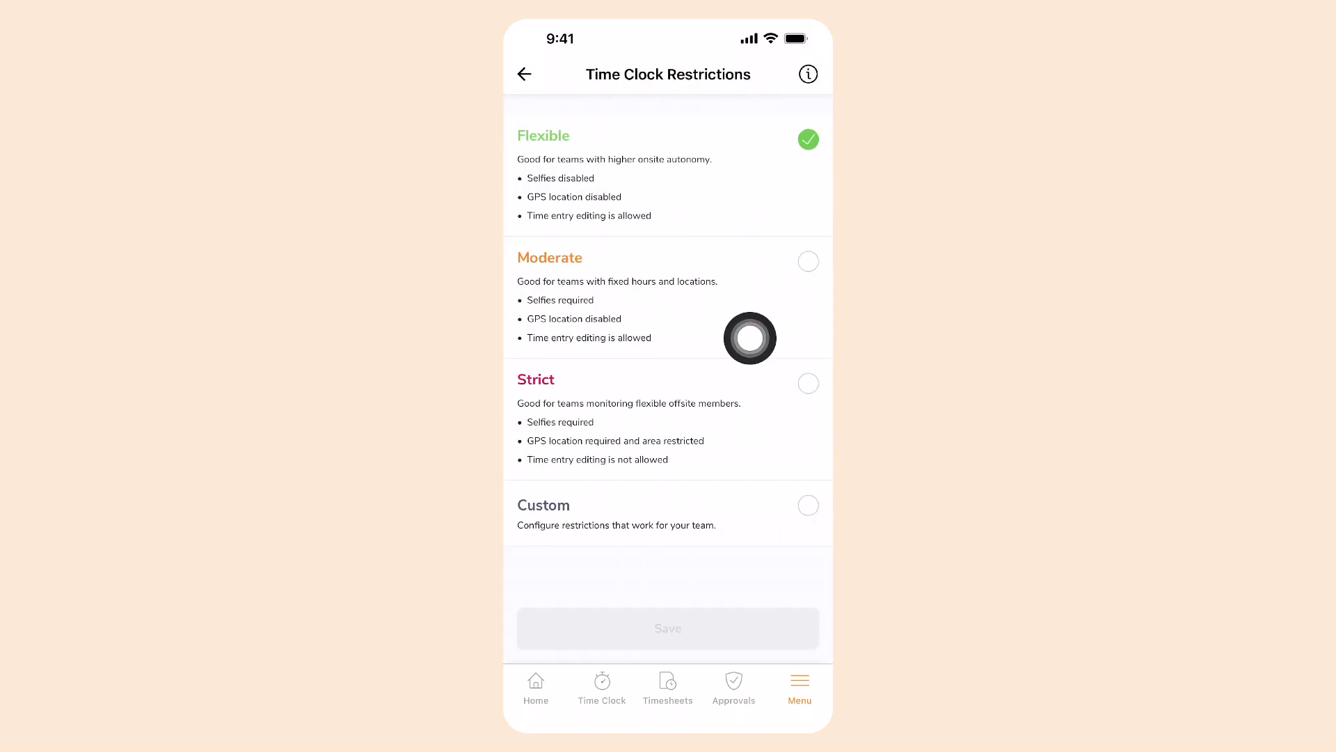
left_click(753, 349)
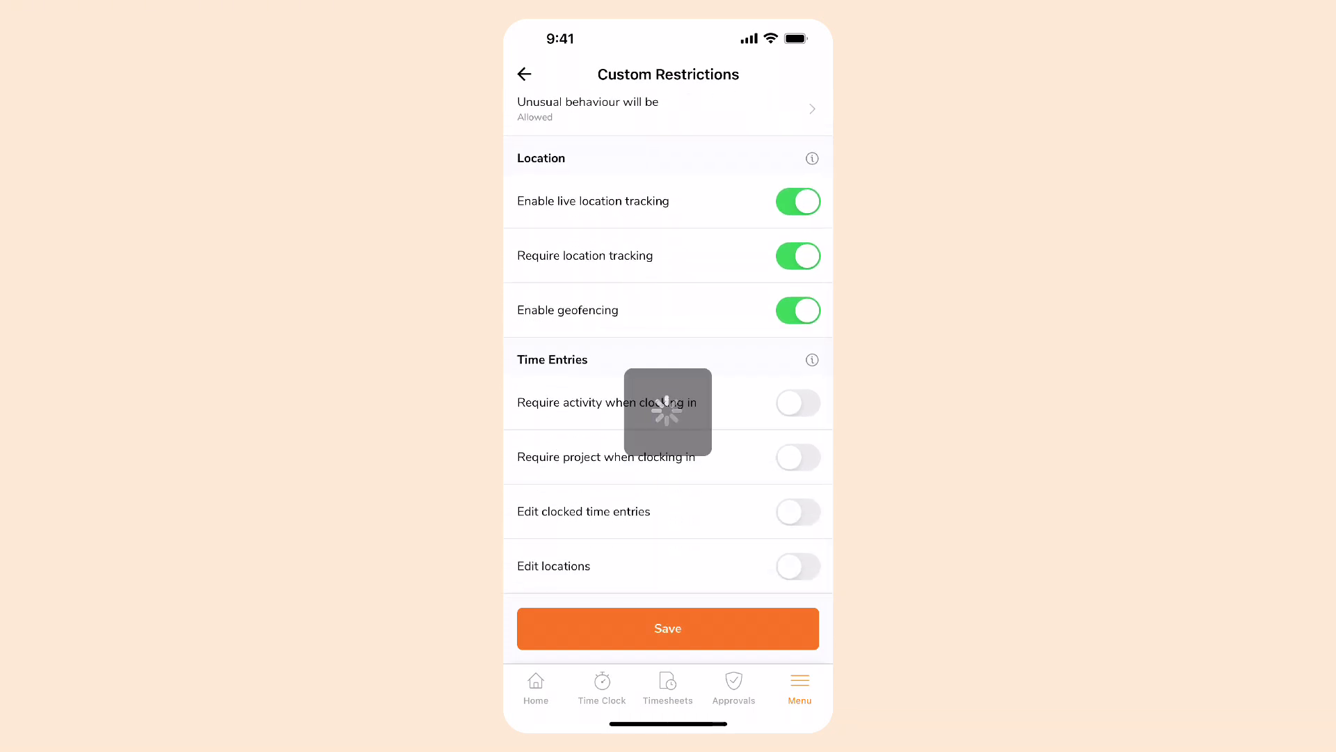
- Enable device lock for members and save the setting
left_click(734, 310)
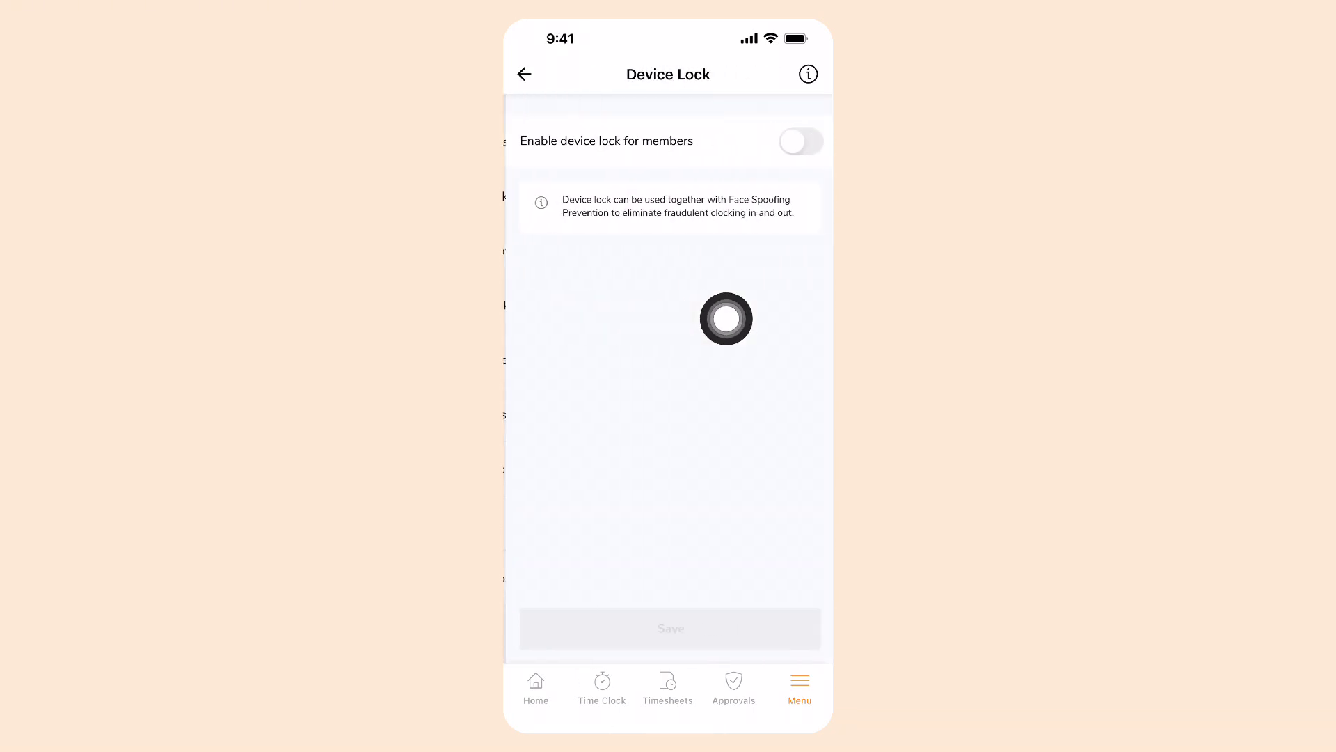
left_click(796, 209)
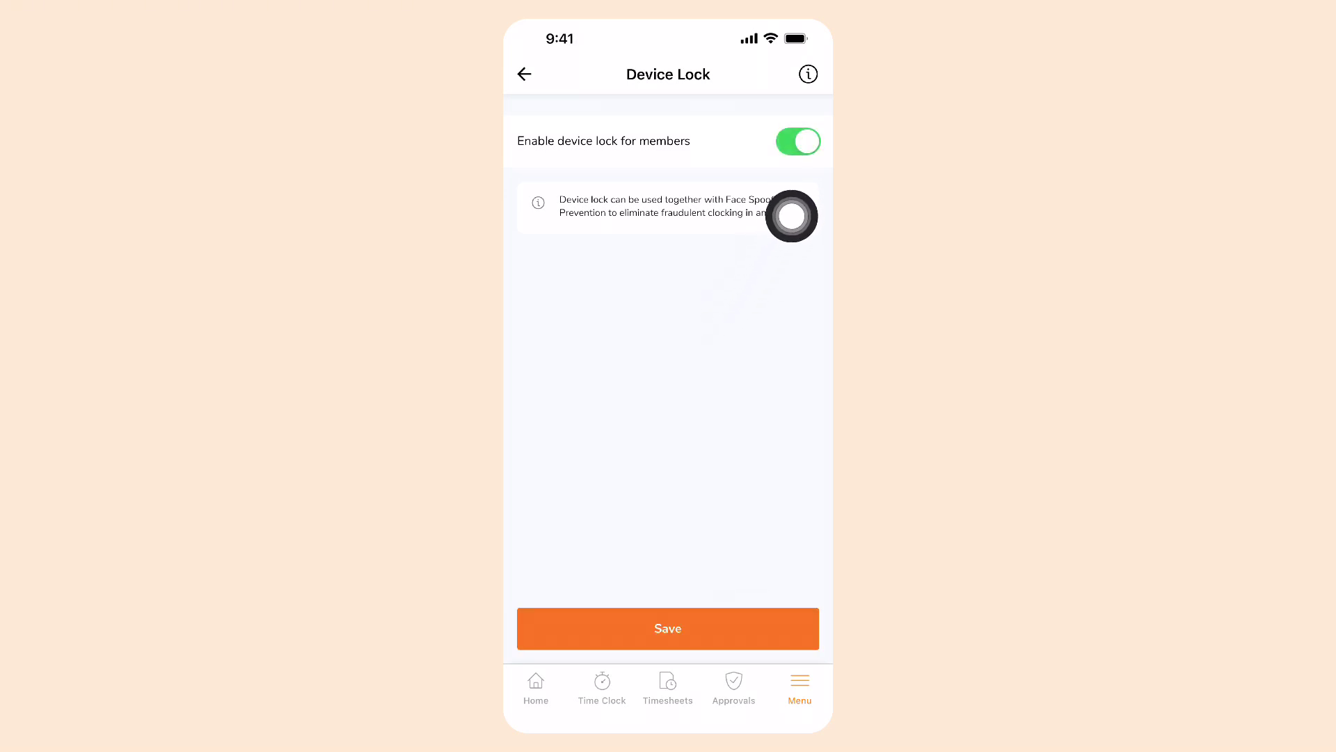
left_click(718, 620)
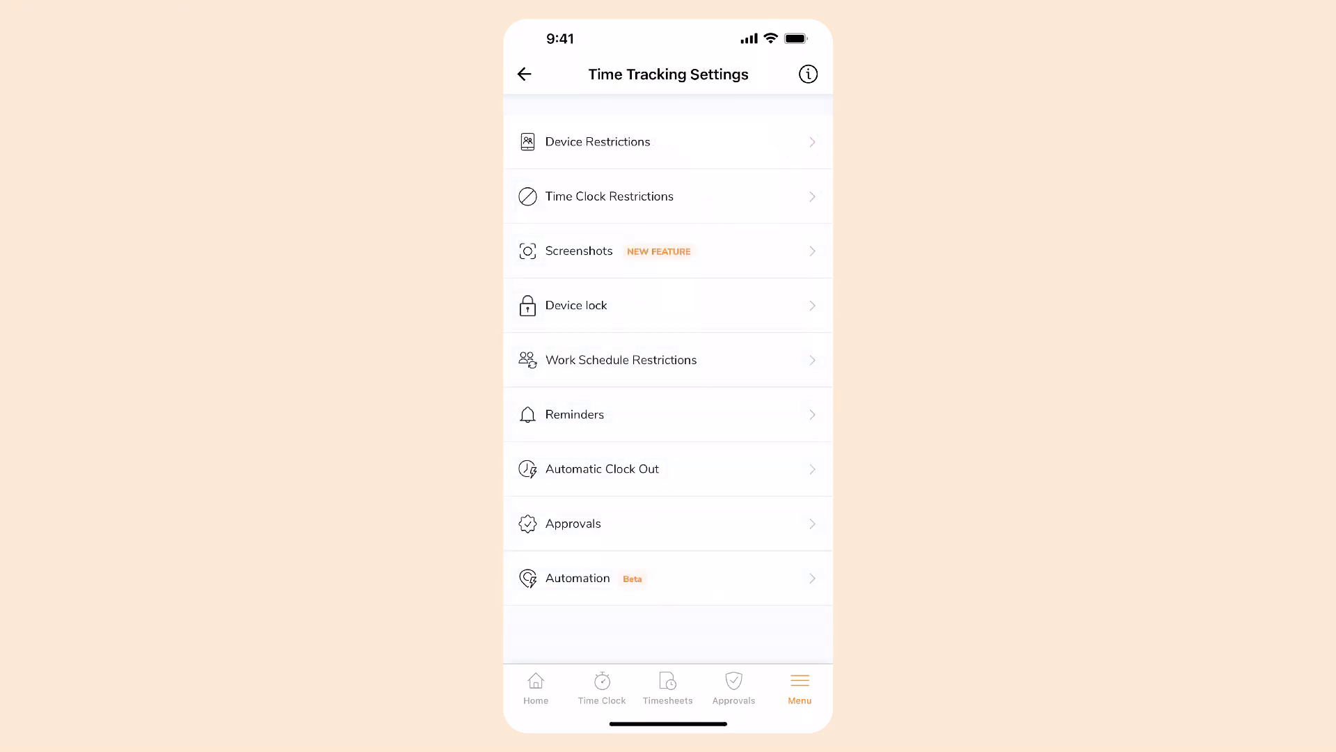
- Enforce automatic clock in and out, excluding rest days, holidays and time off
left_click(622, 360)
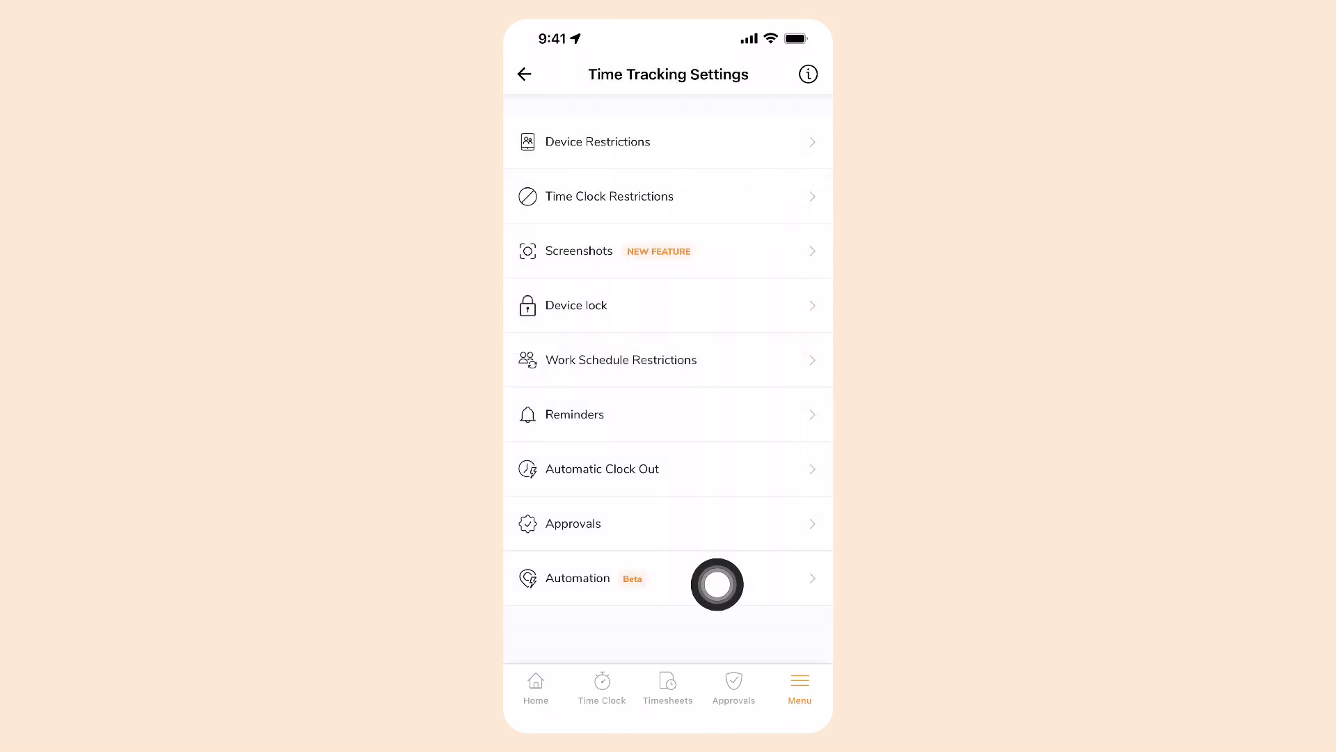
left_click(718, 584)
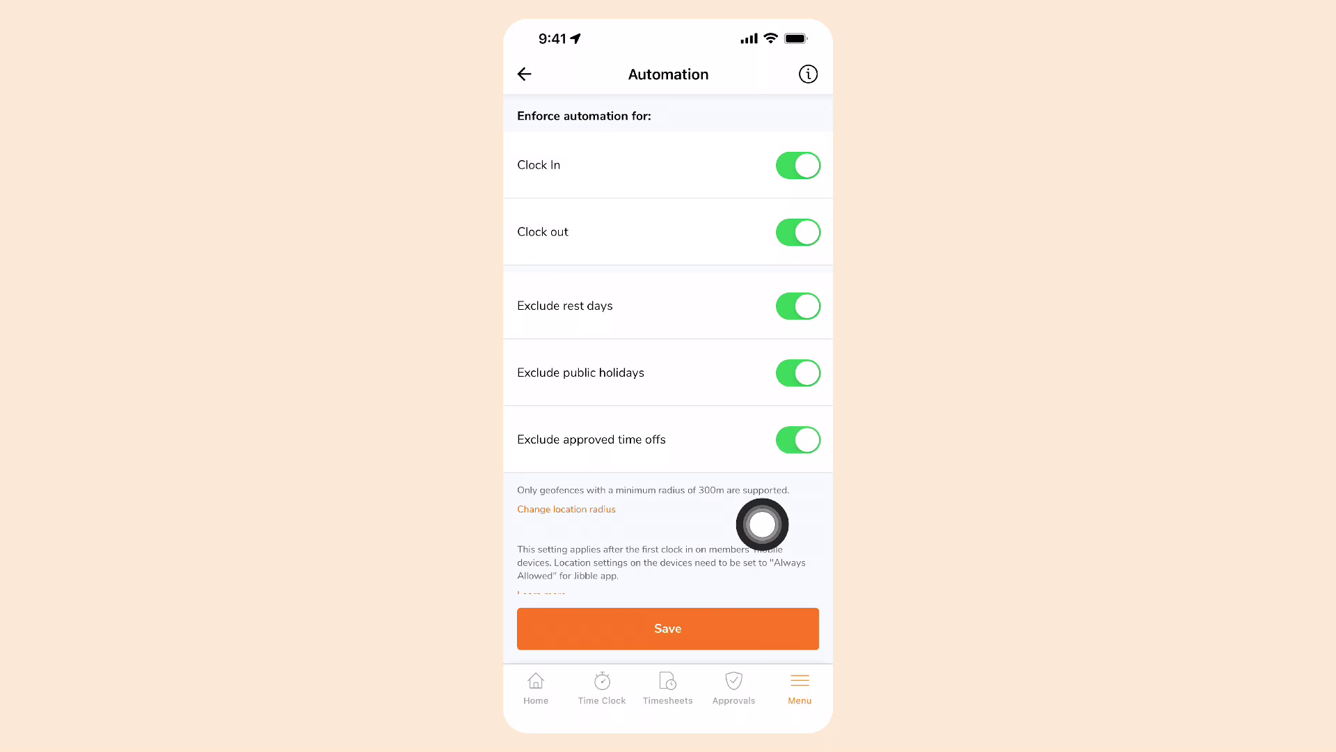
left_click(766, 627)
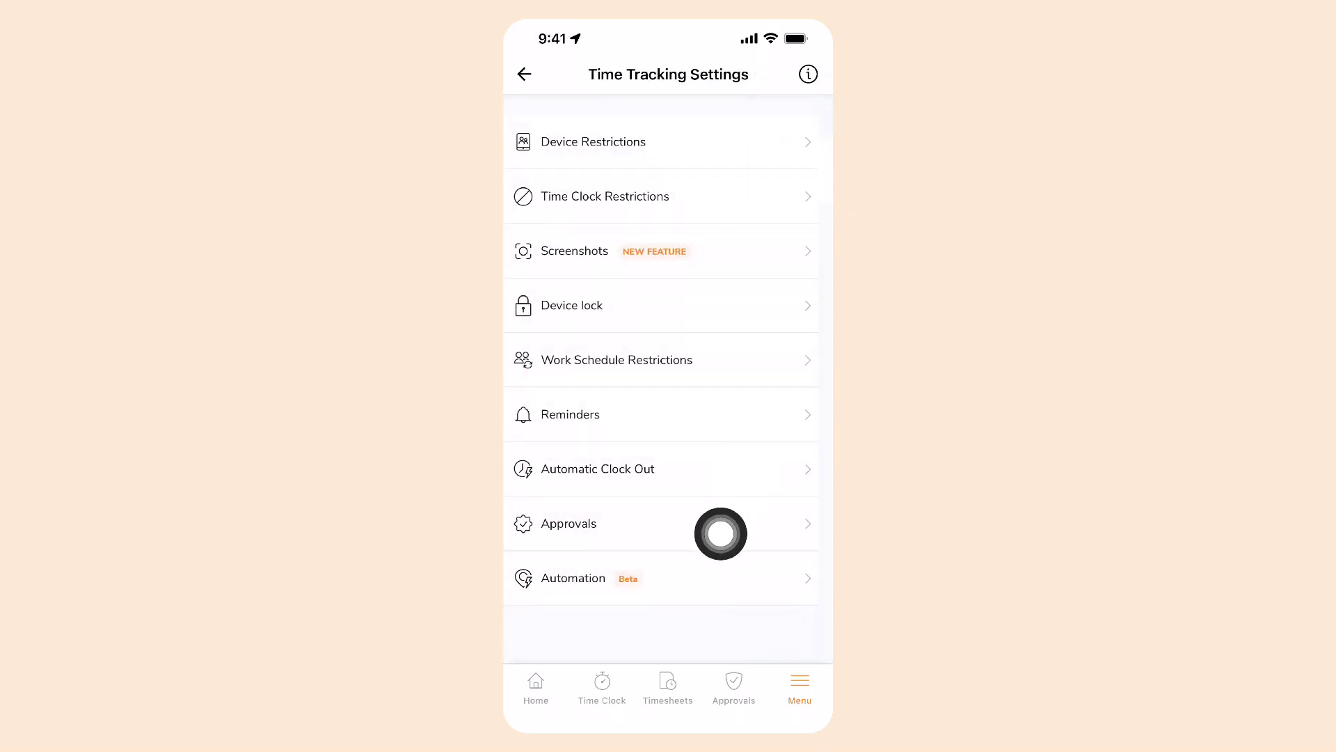
- Check pay period management under Approvals, then move on to Work Schedules
left_click(720, 534)
left_click(619, 240)
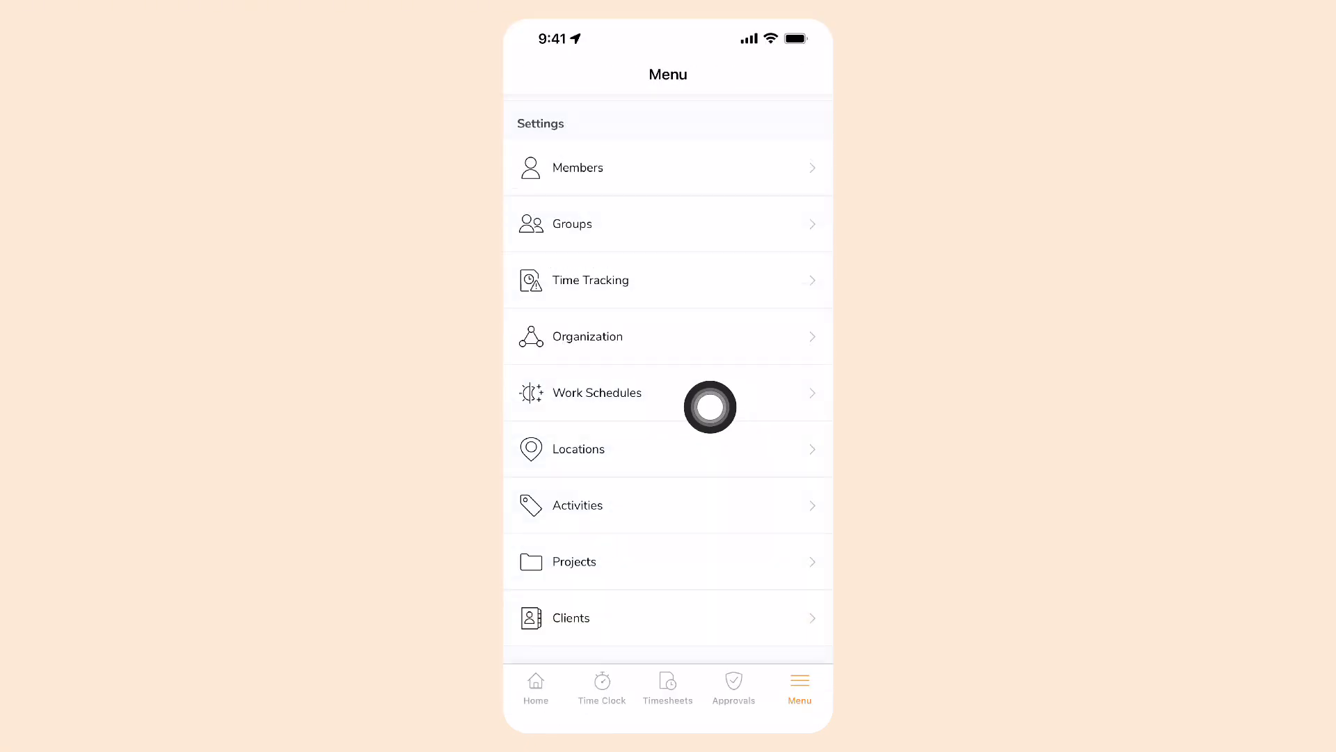
left_click(710, 407)
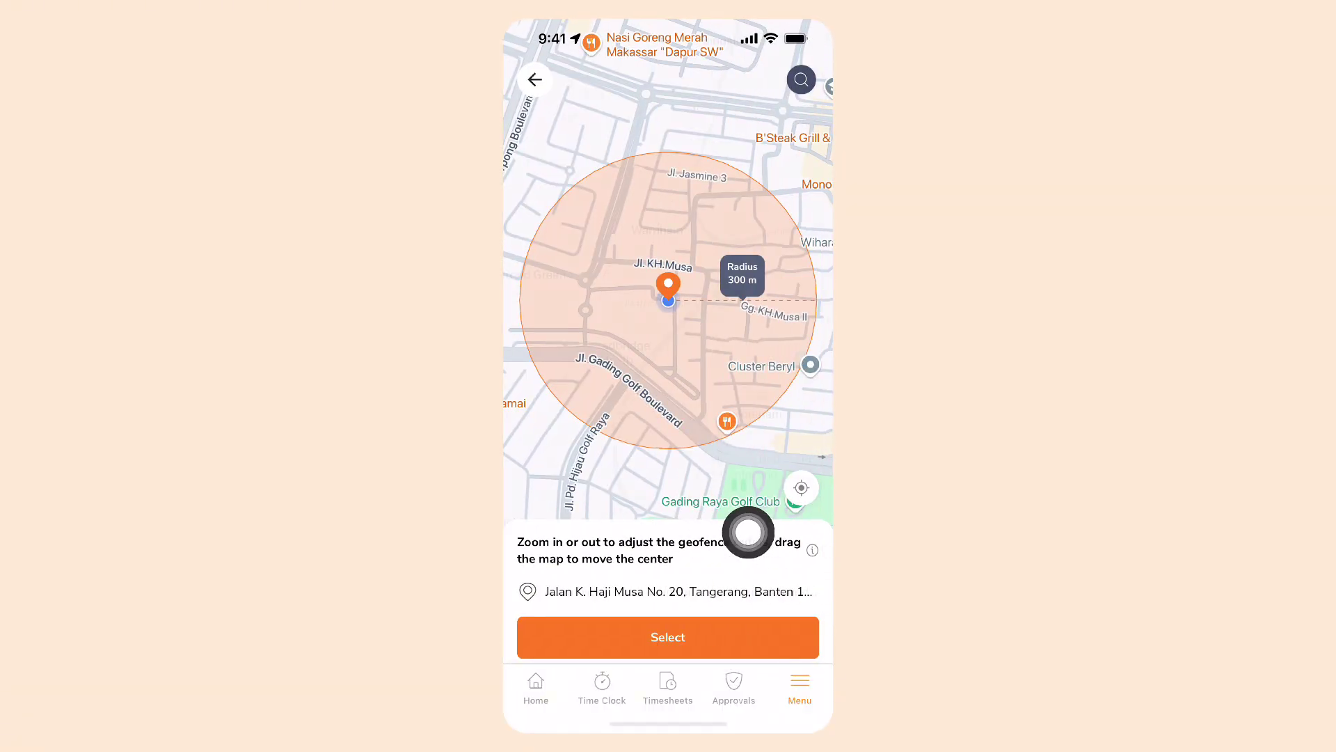
type("Lon")
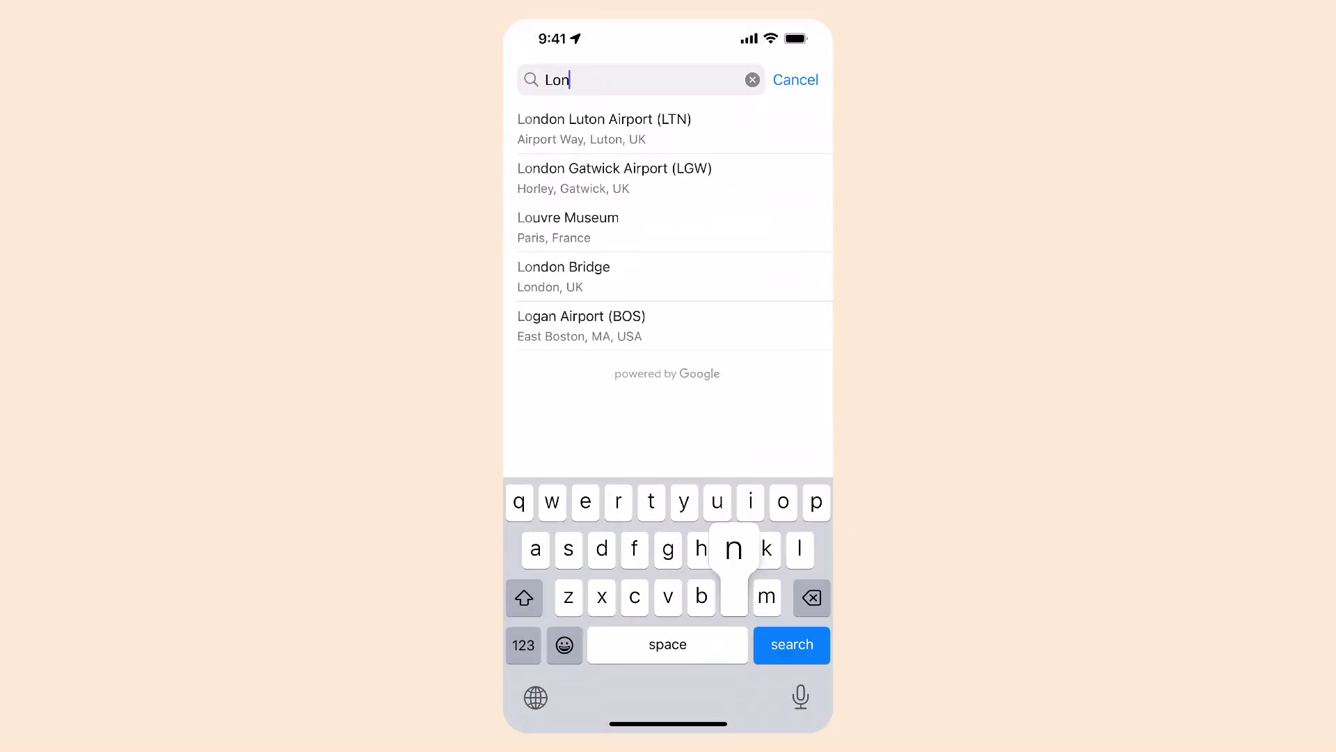
type("don")
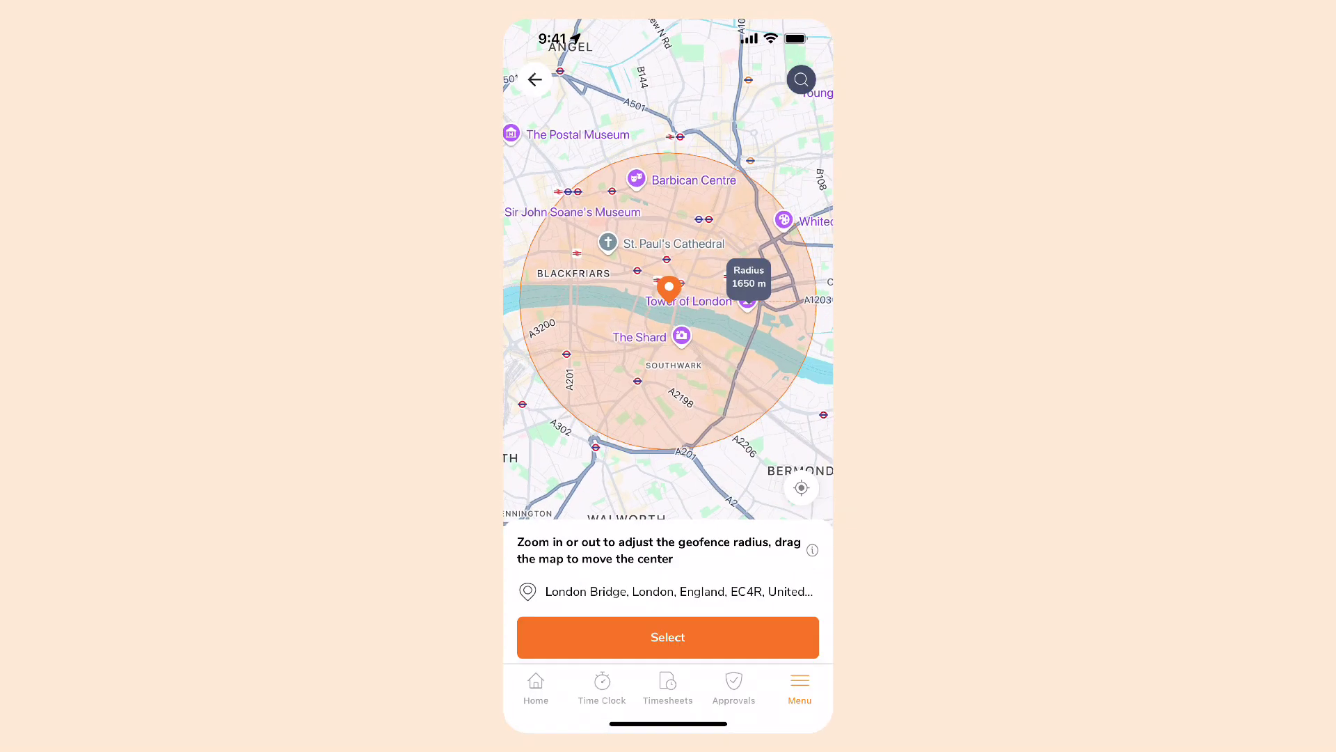
- Confirm the London Bridge geofence as the new location
left_click(668, 636)
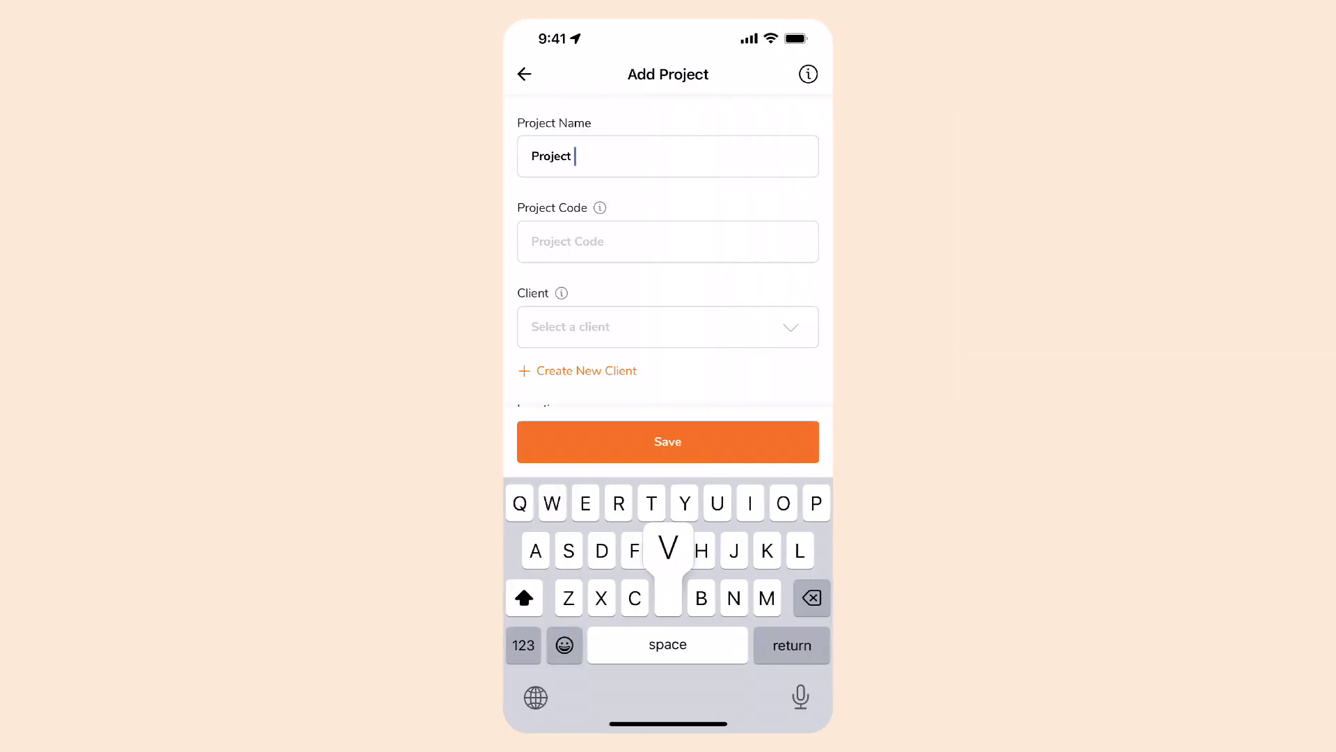
type("VoldeRG")
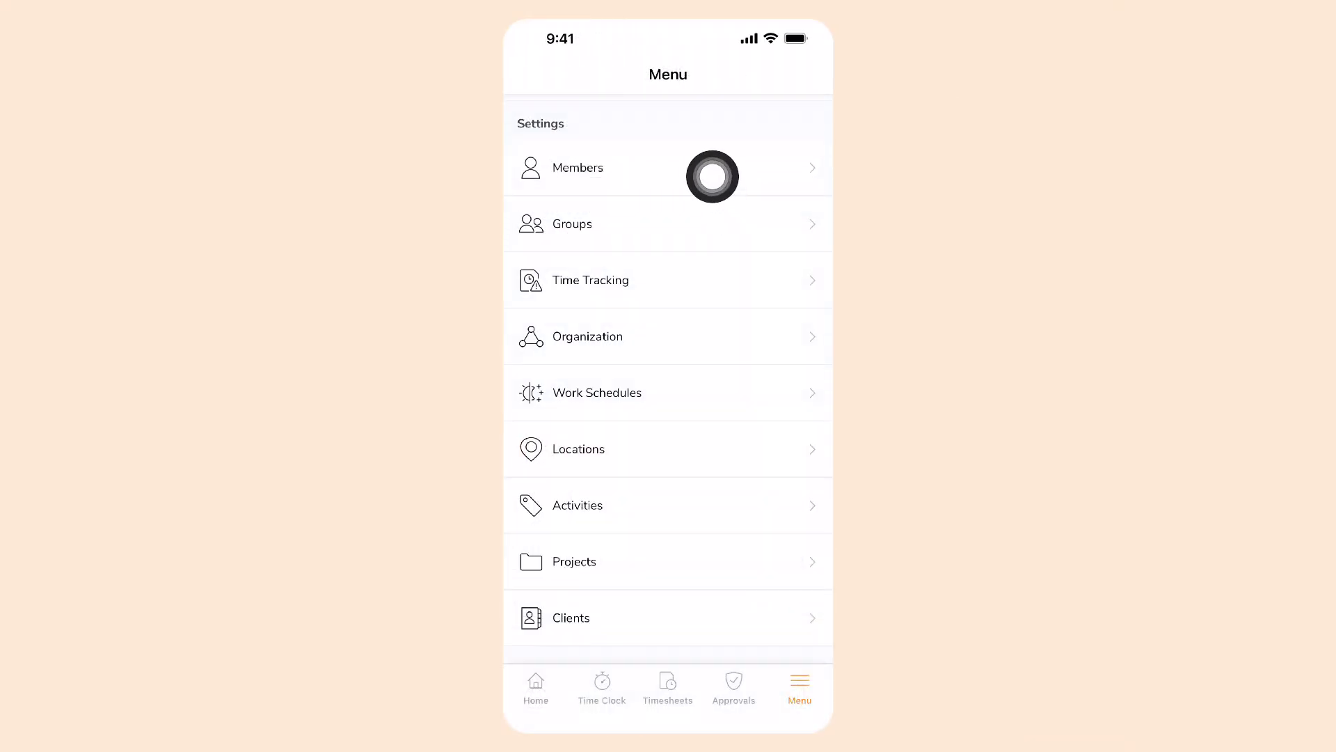
- View the team's eight-member list, then go to Groups
left_click(712, 175)
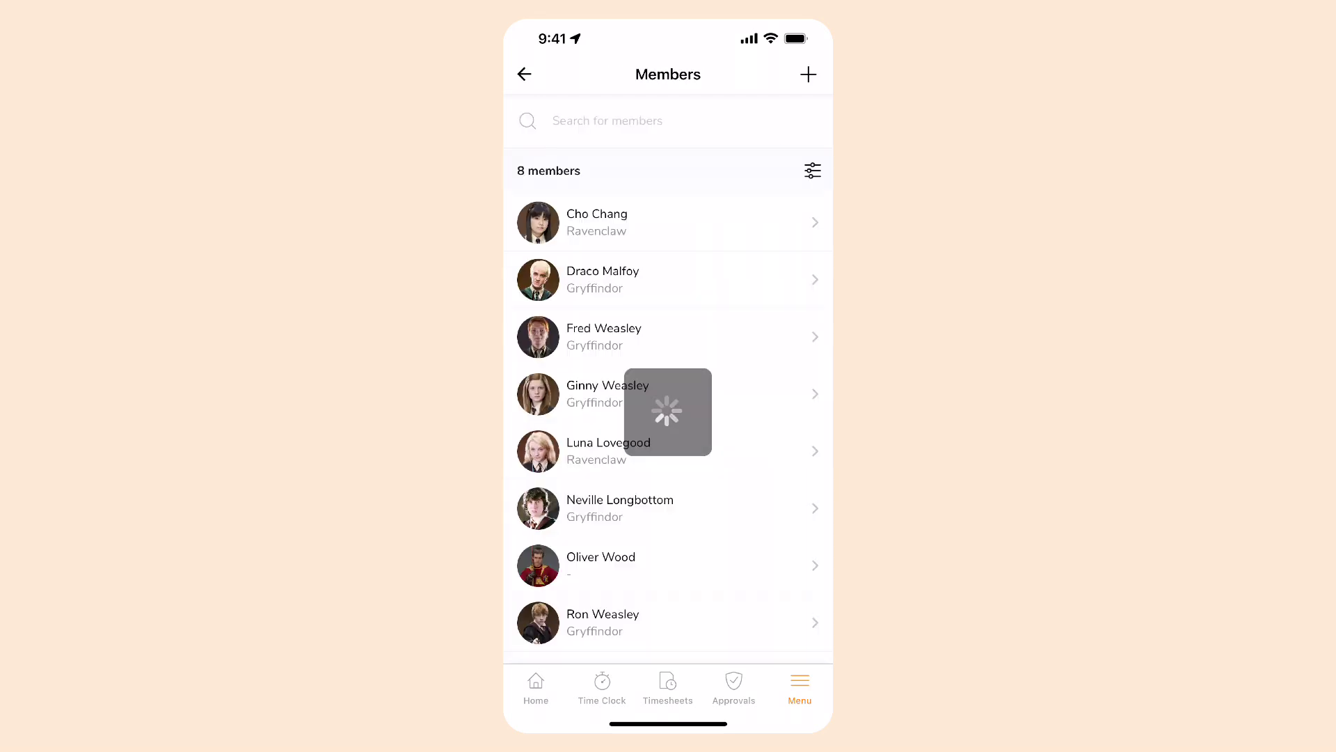
left_click(701, 227)
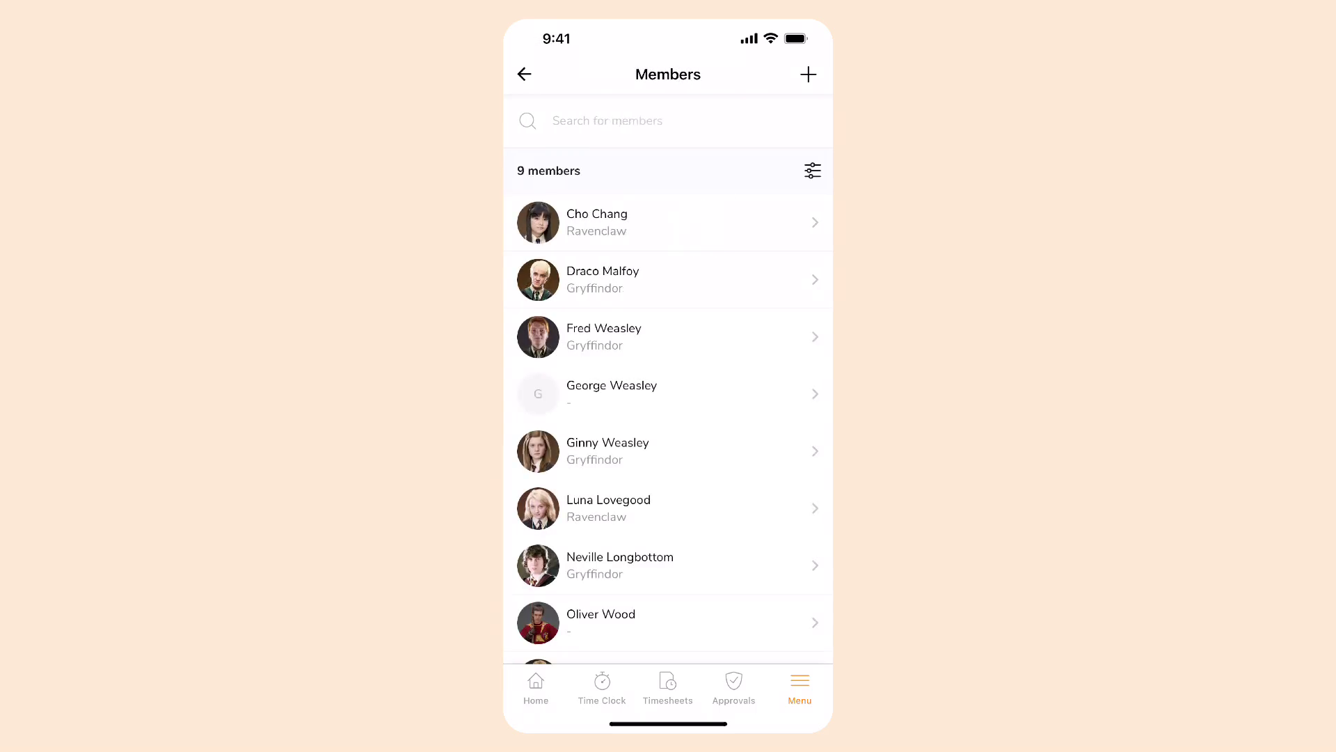
- Move Draco Malfoy into the Slytherin group and begin setting up his face data
left_click_drag(752, 281, 647, 281)
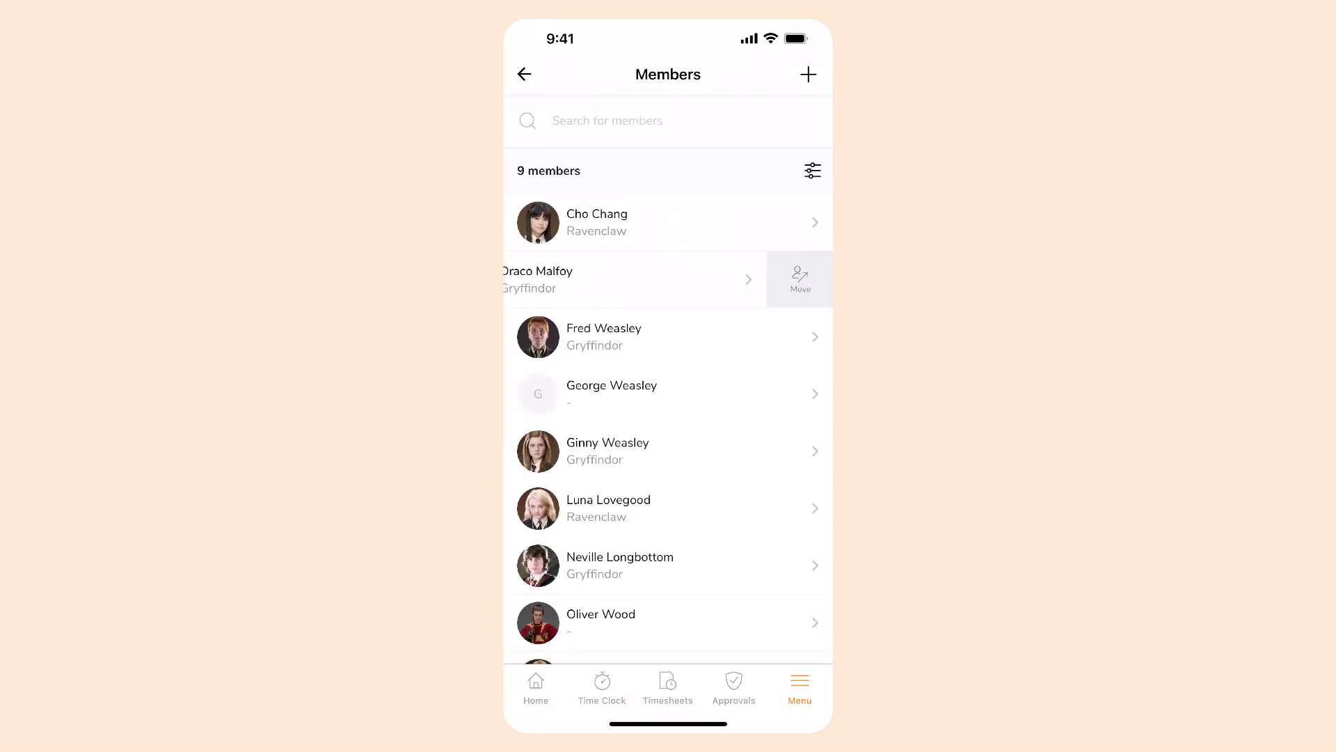
left_click(800, 279)
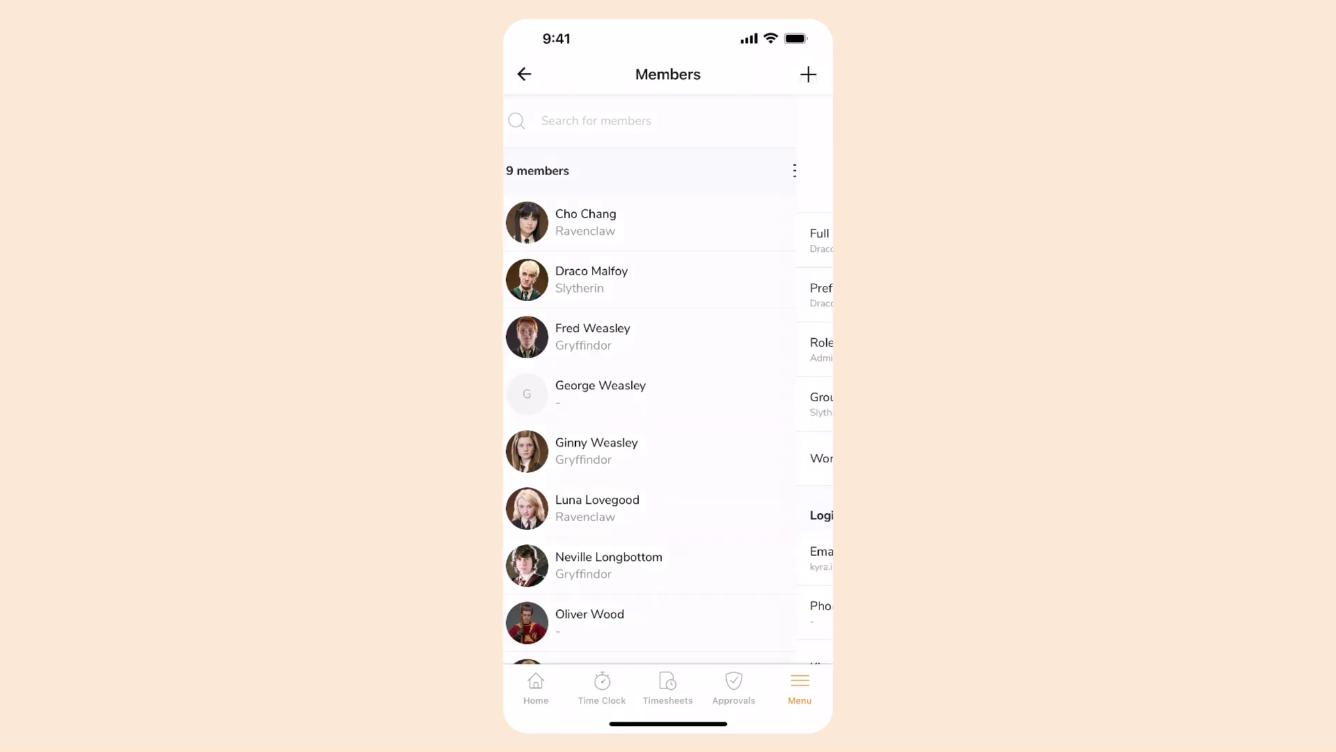
scroll(668, 376, "down", 10)
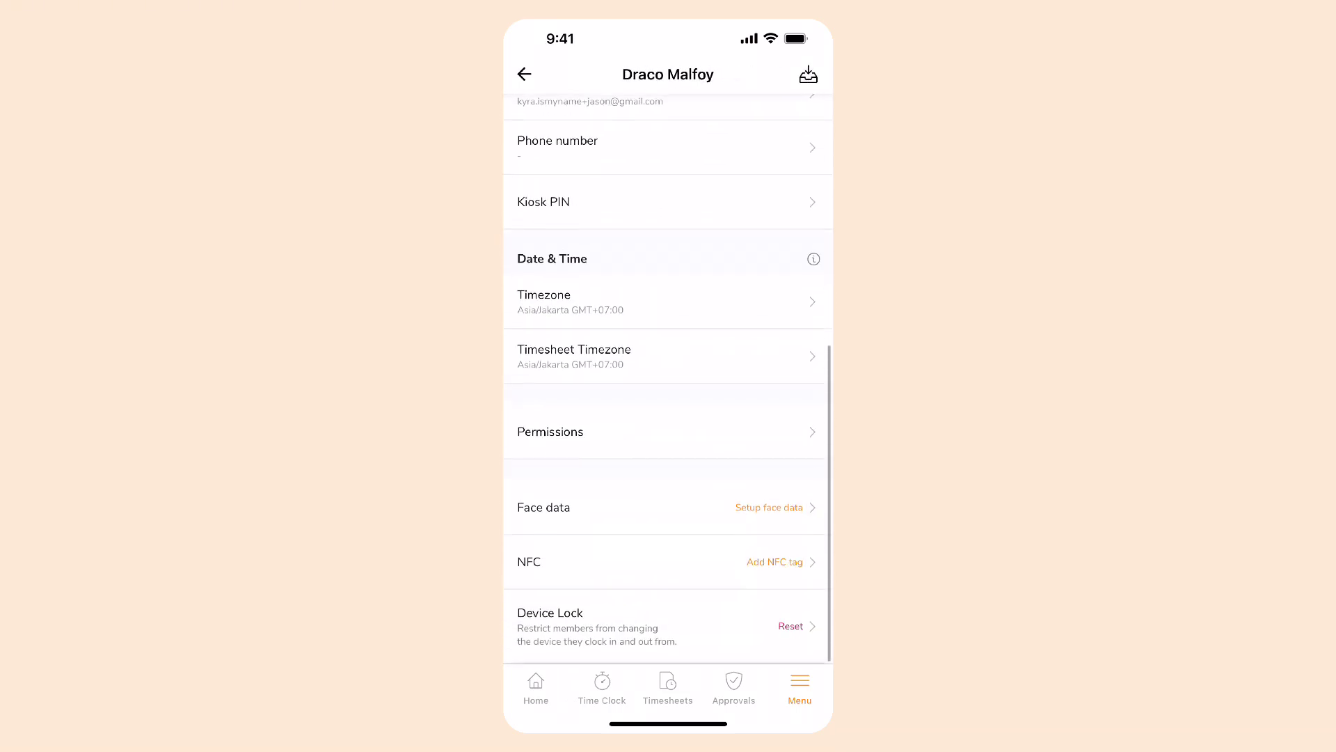
left_click(769, 507)
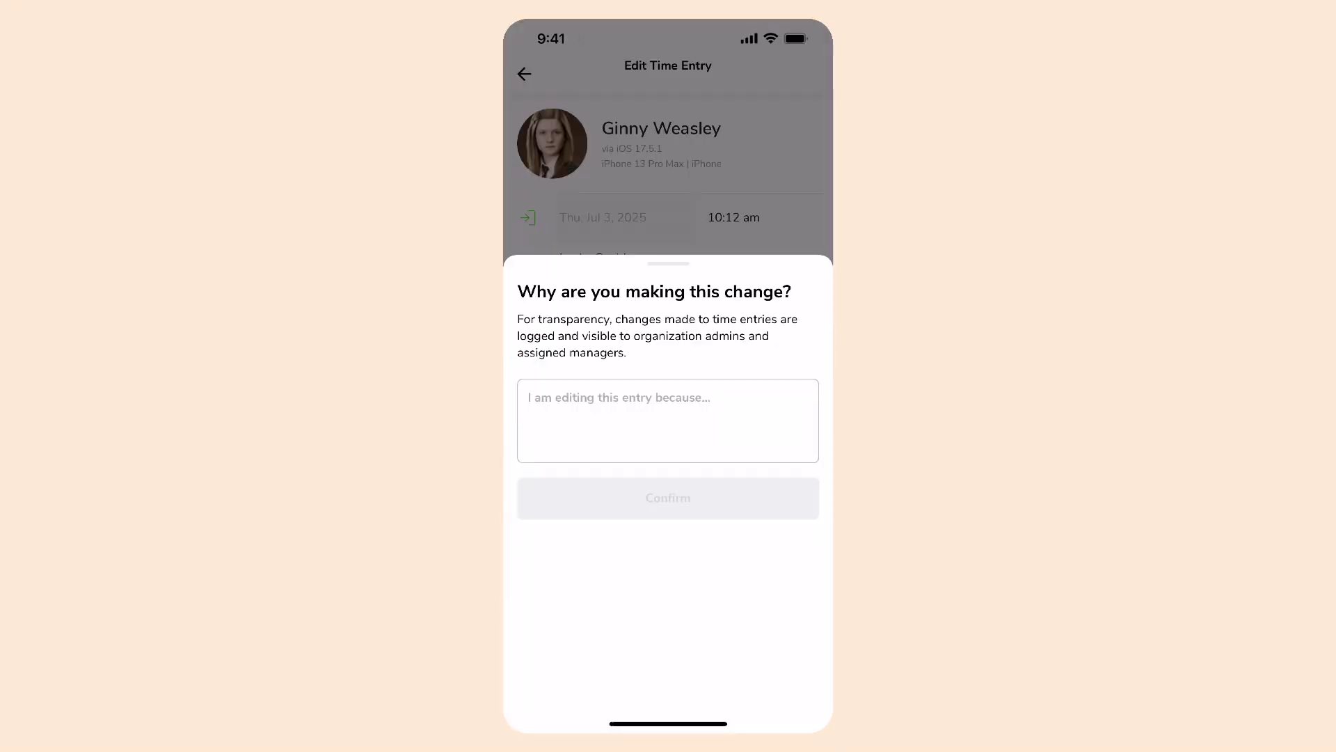
type("Wrong input")
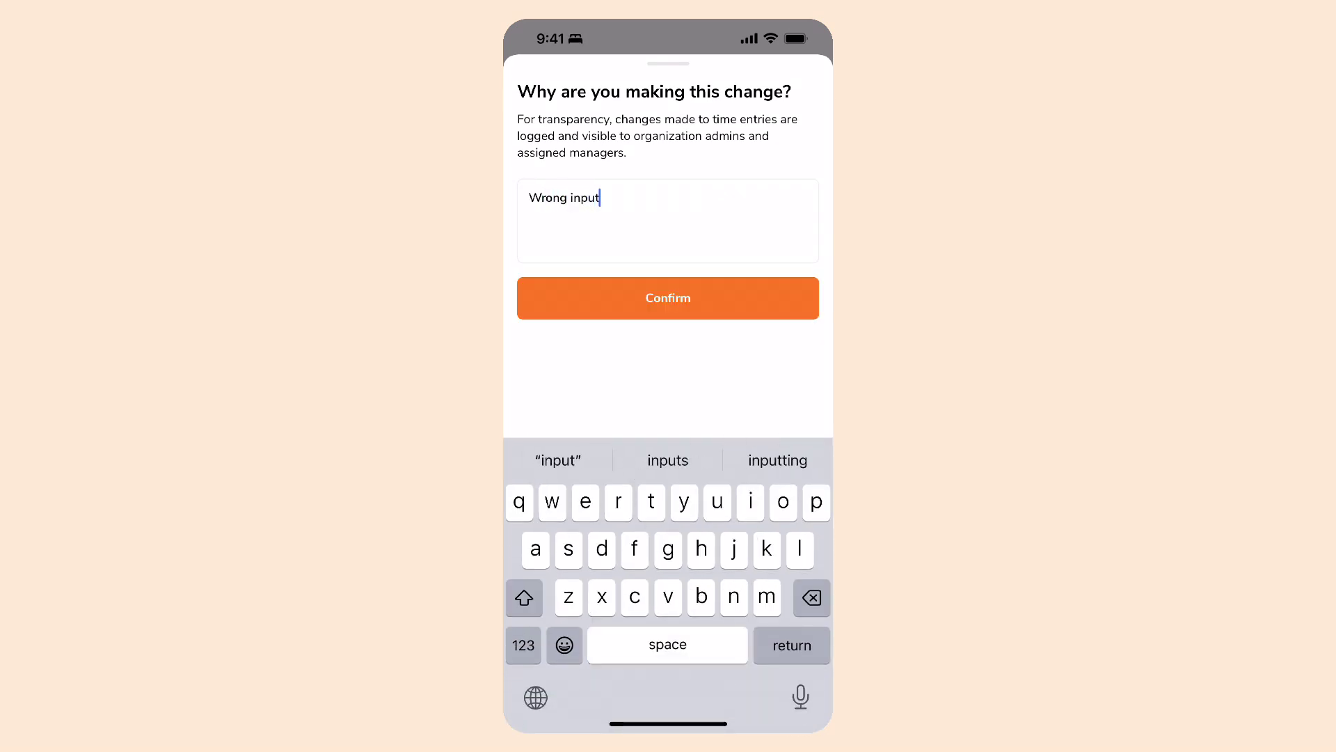
- Confirm Ginny Weasley's time entry edit with the reason 'Wrong input'
left_click(668, 297)
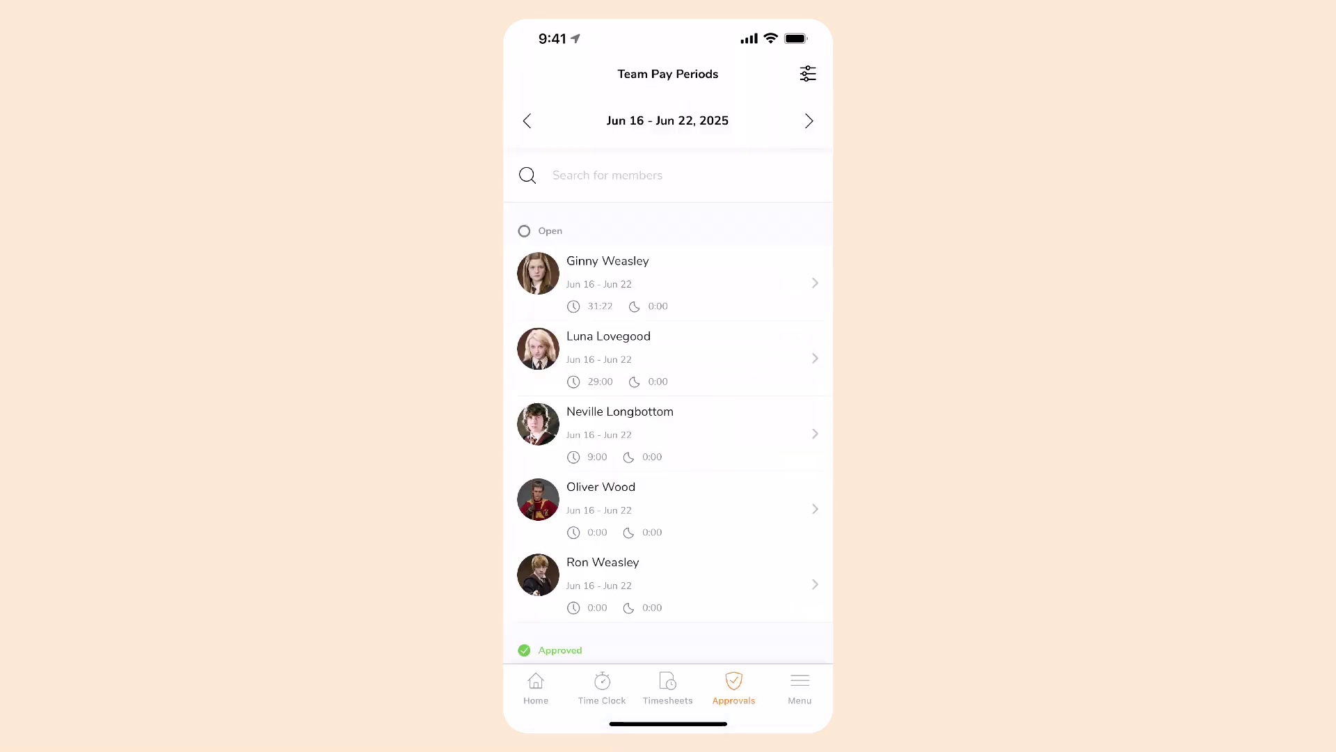
scroll(668, 432, "down", 3)
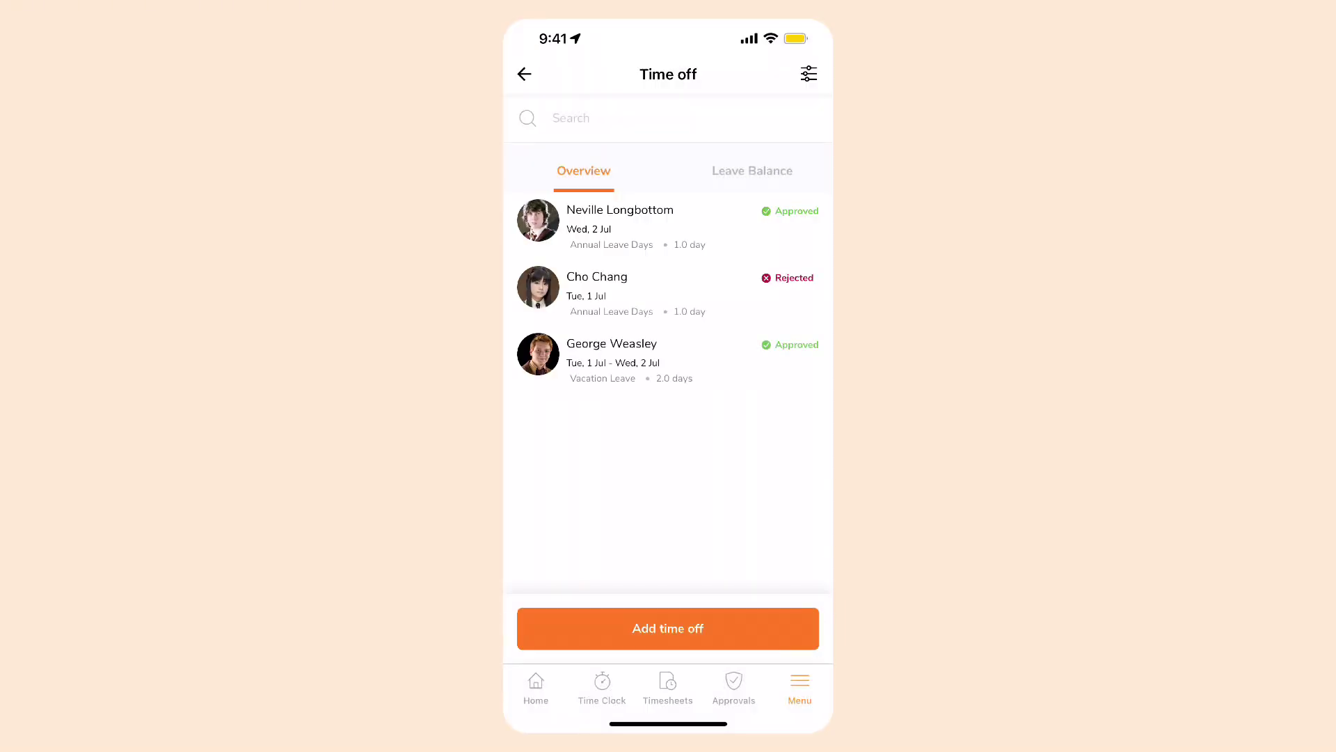
- Add Cho Chang's 1 July annual-leave request with a doctor's reason, then check leave balances
left_click(666, 627)
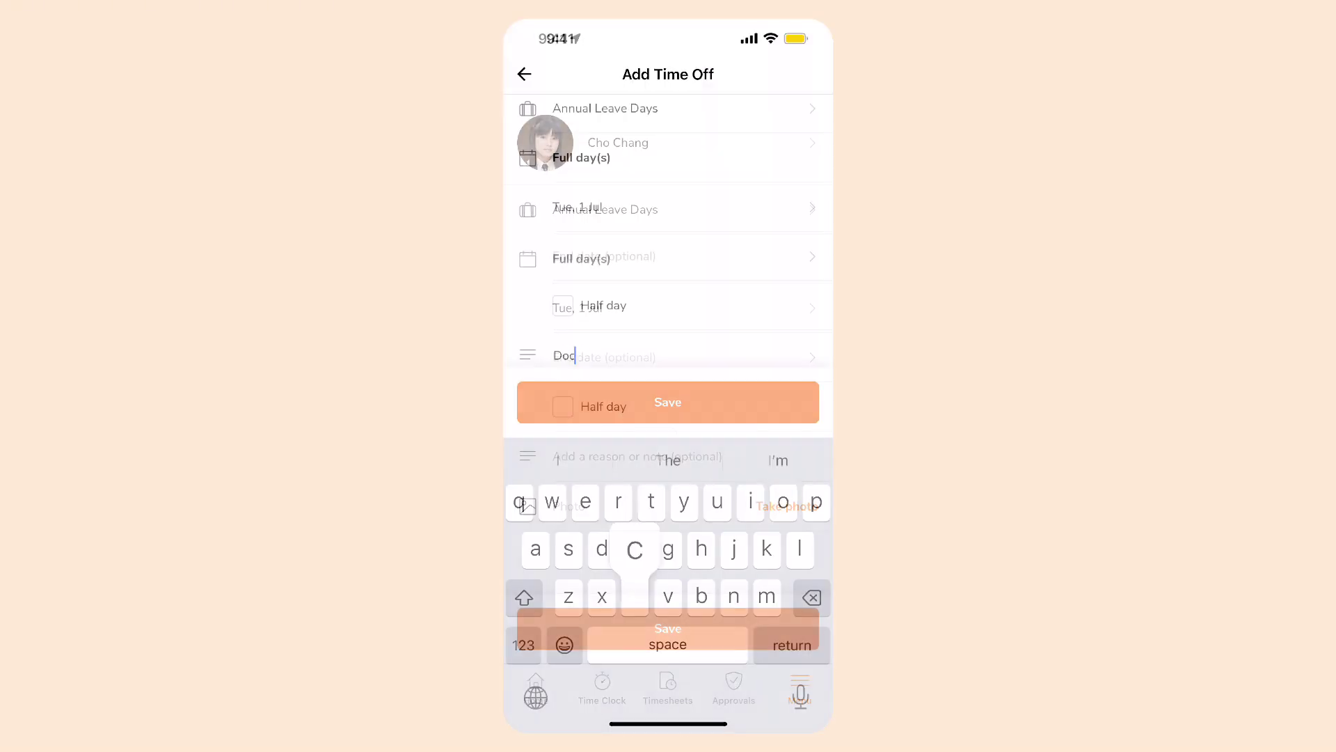
type("t")
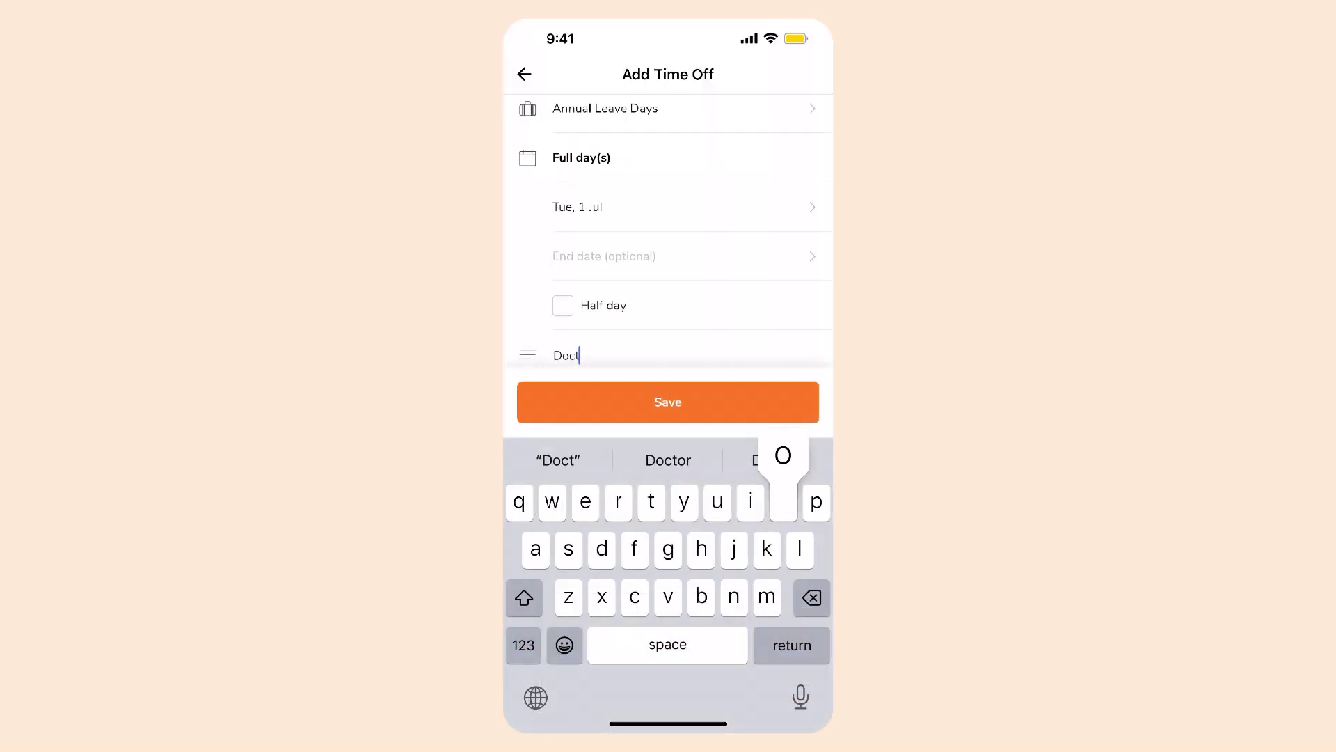
type("or'")
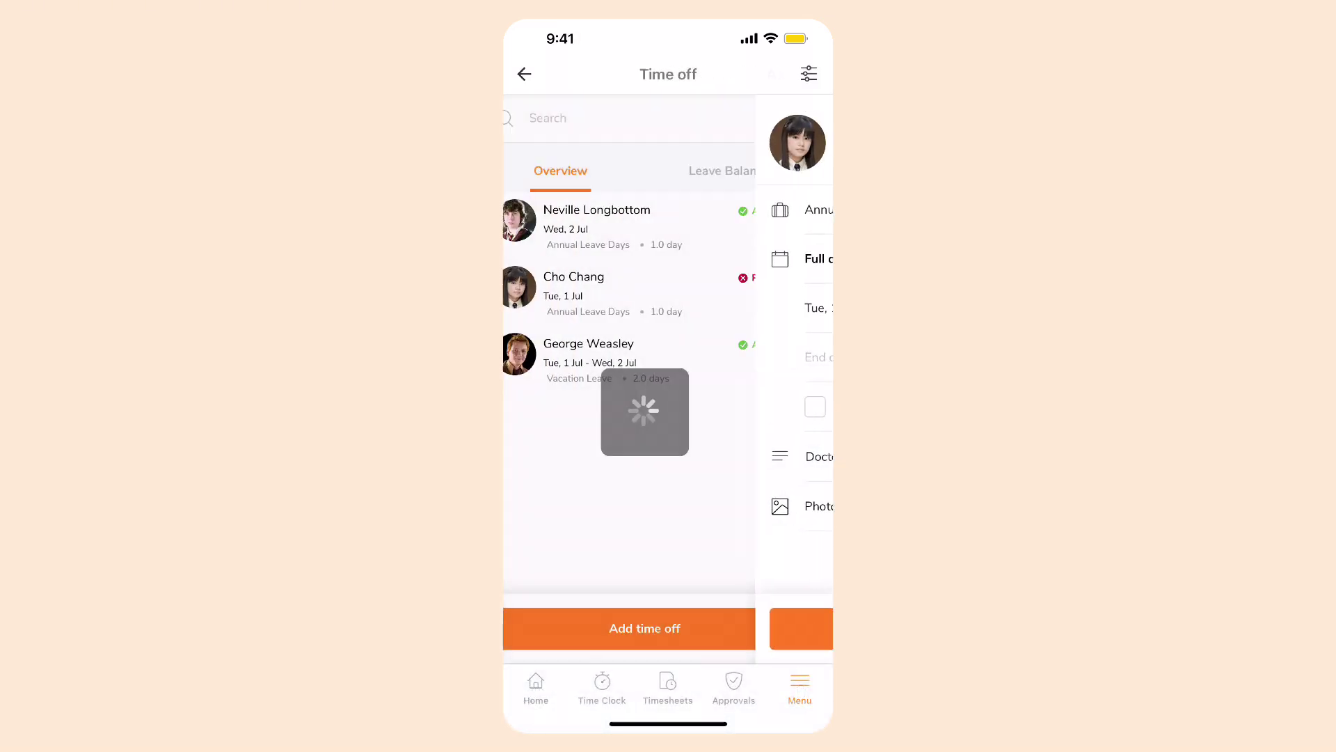
left_click(753, 171)
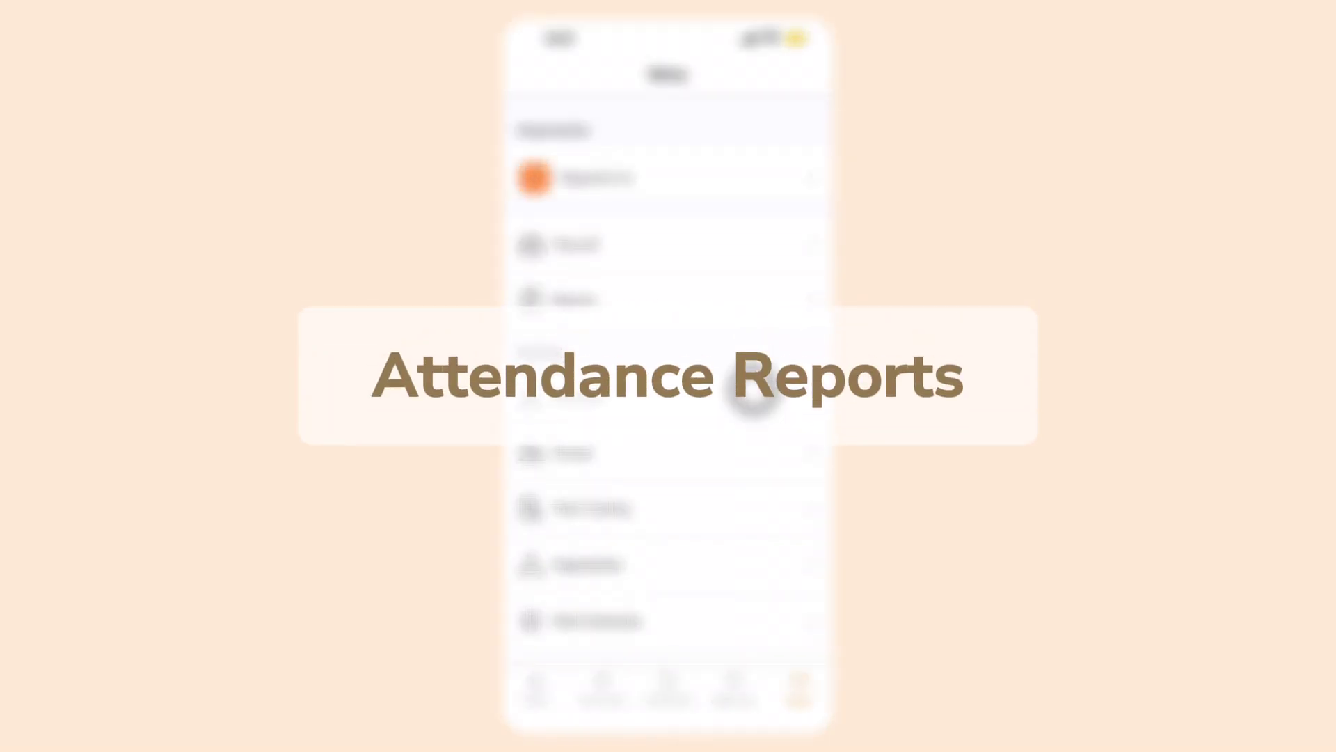
- Generate a 23–29 June Attendance Insights Report with member summaries and a timesheets list
left_click(711, 303)
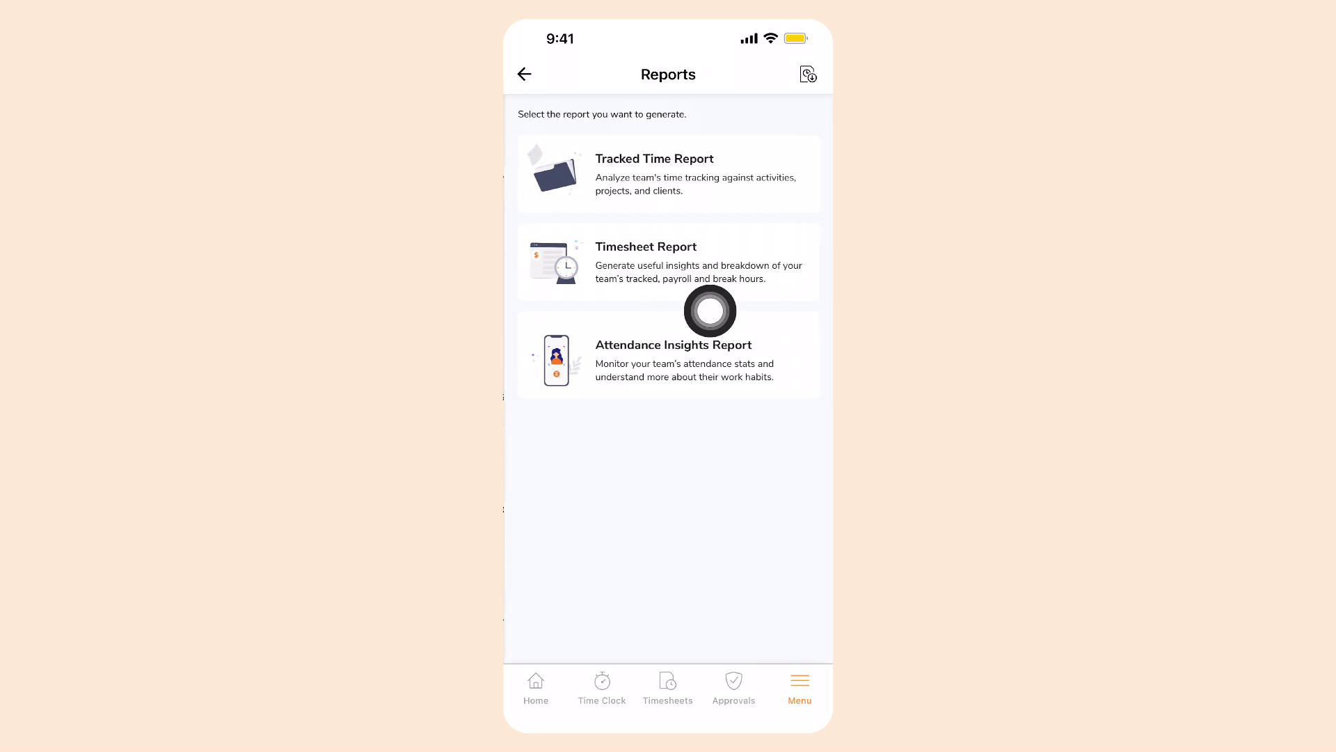
left_click(791, 345)
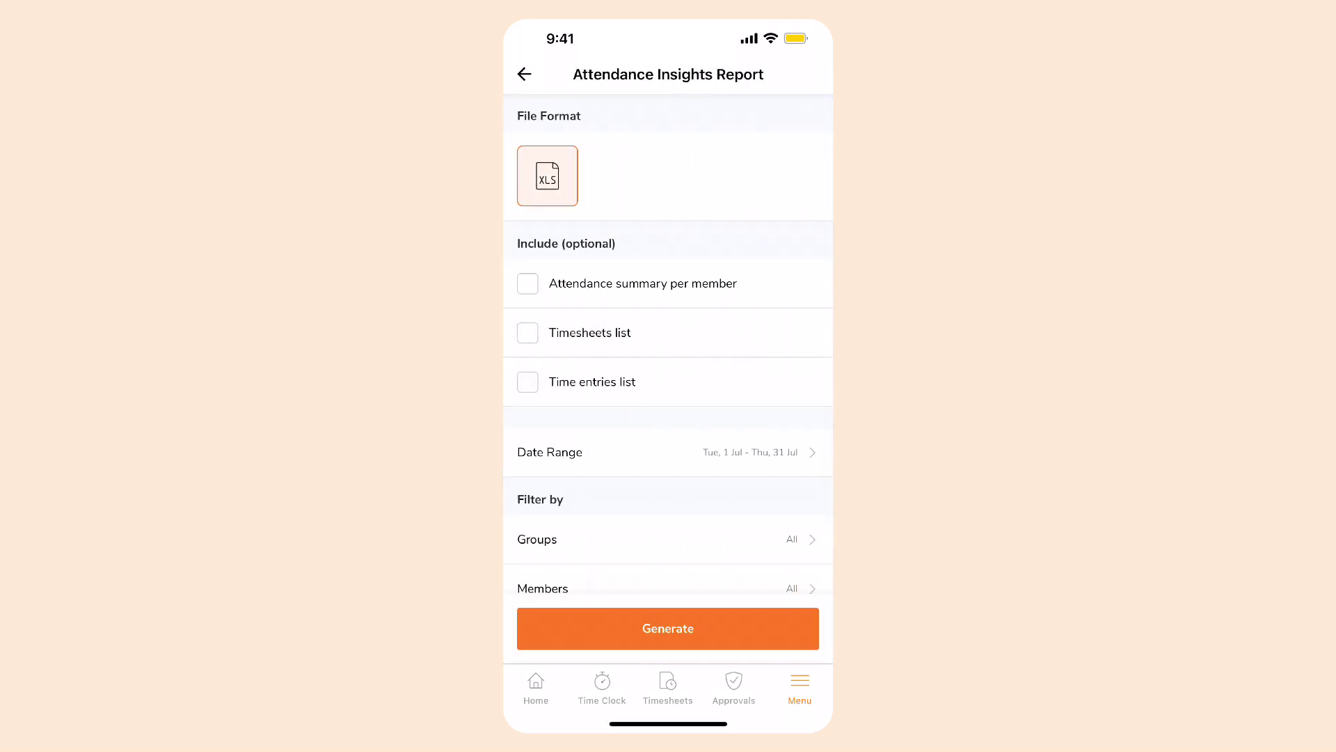
left_click(668, 451)
left_click(533, 191)
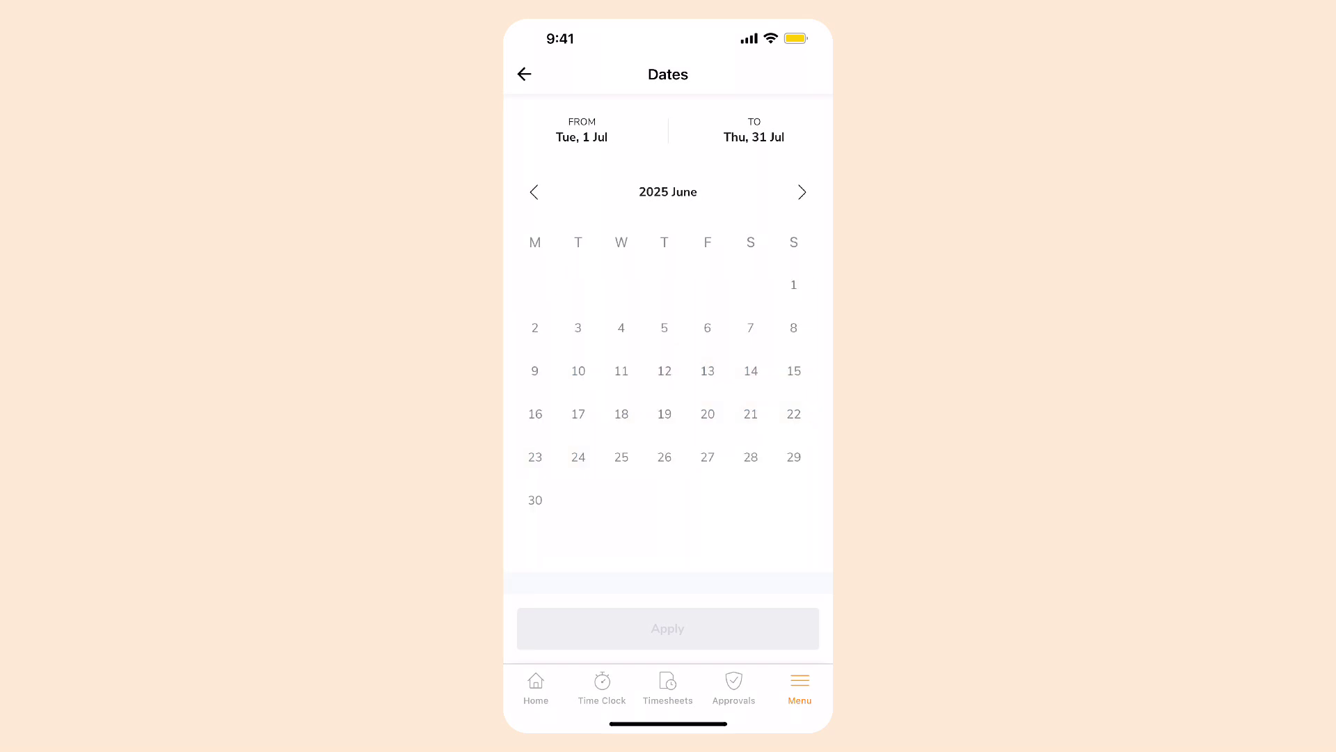
left_click(534, 456)
left_click(794, 456)
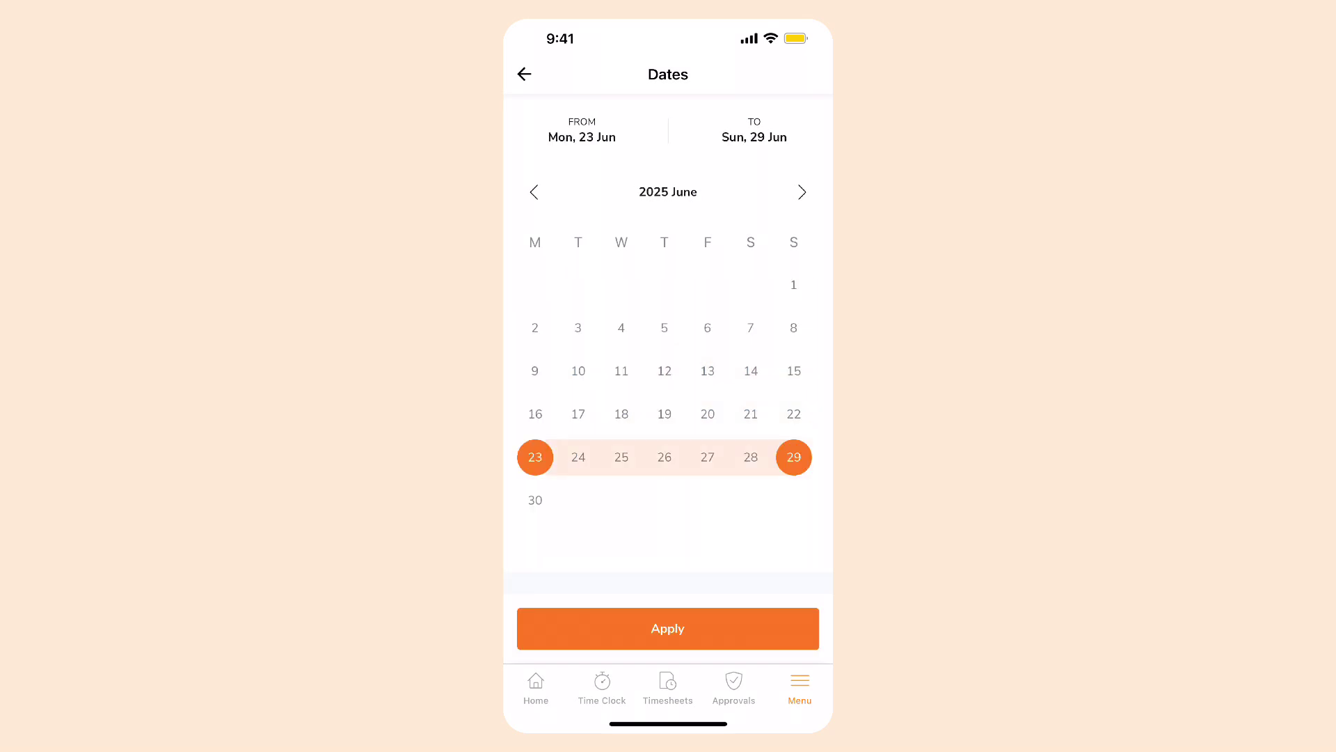
left_click(667, 628)
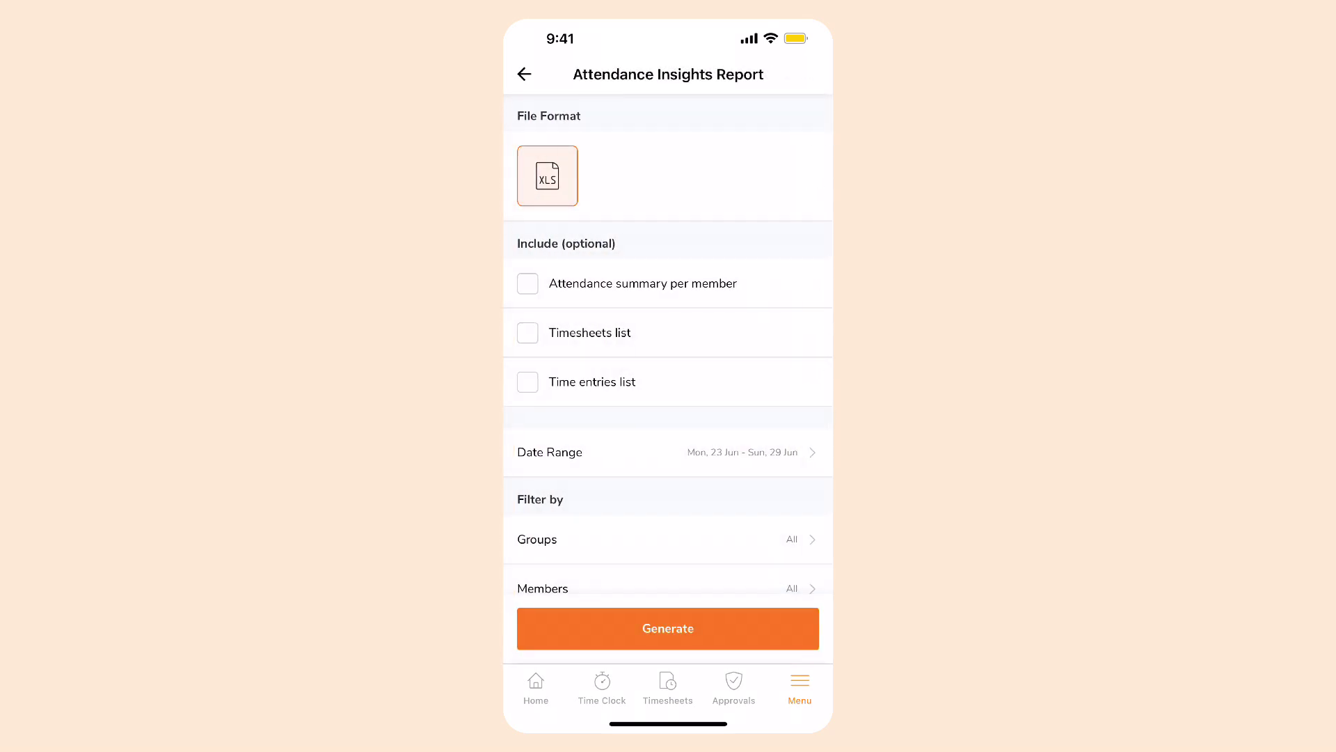
scroll(668, 366, "down", 2)
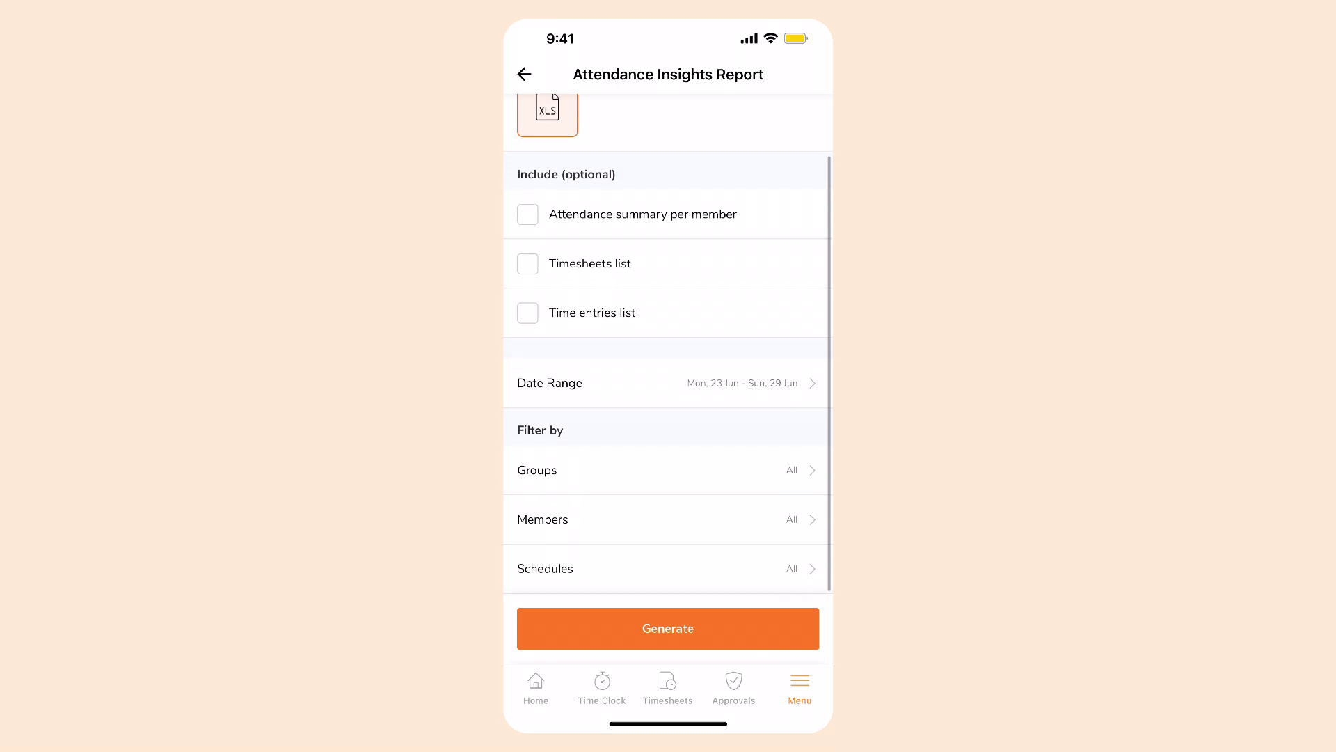
scroll(668, 366, "up", 2)
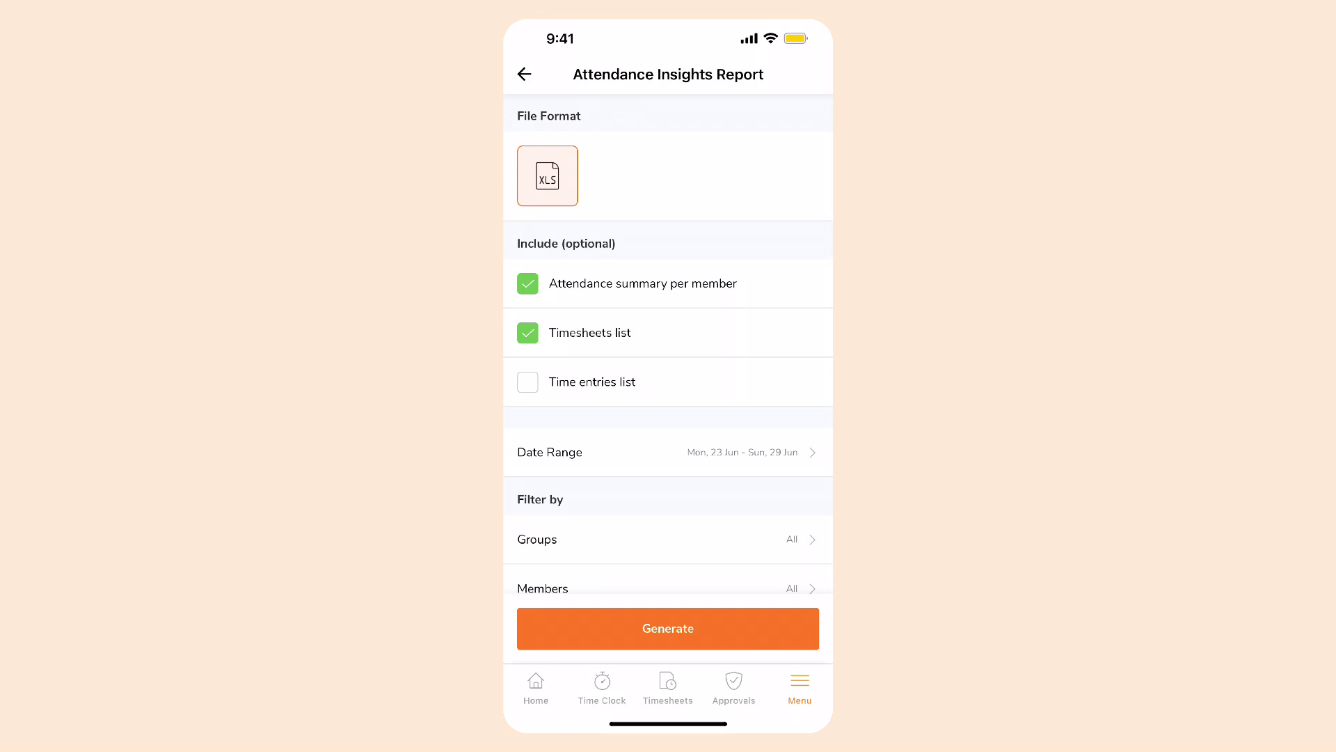
left_click(668, 627)
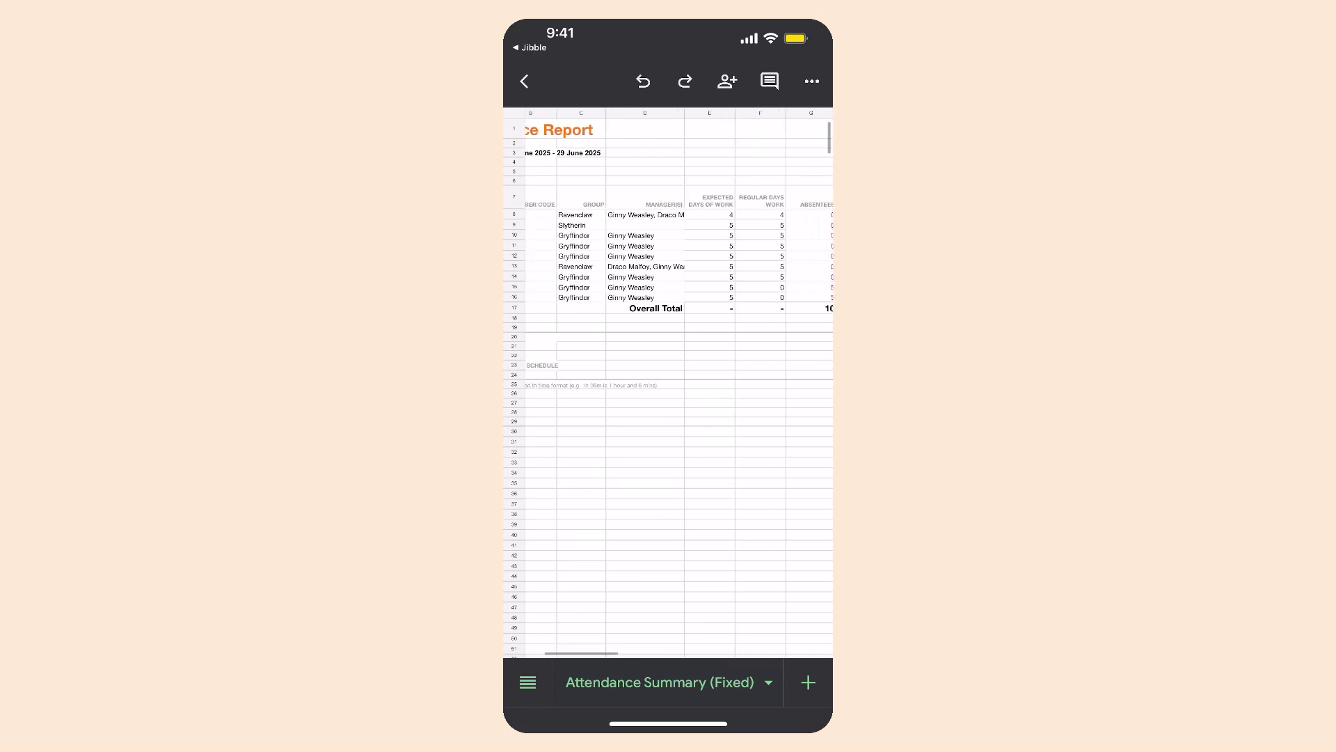
scroll(679, 386, "right", 5)
scroll(680, 386, "right", 5)
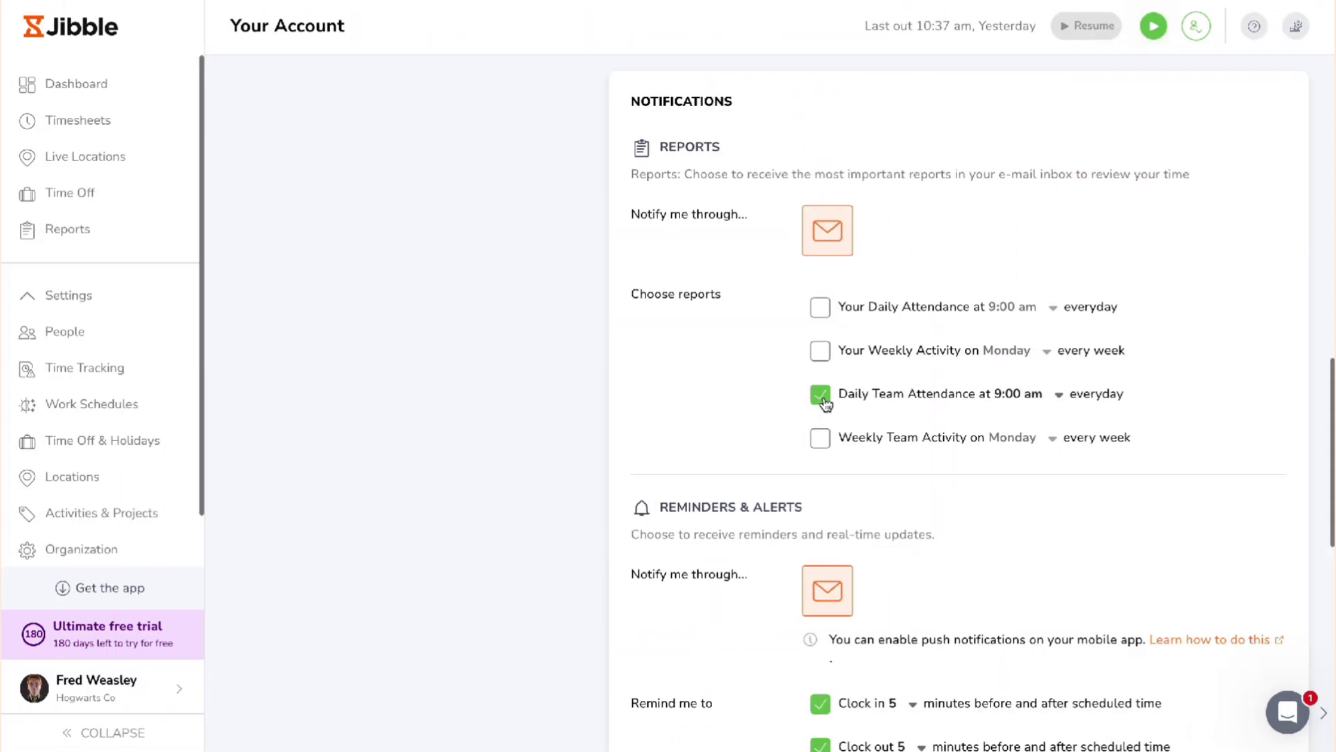
- Schedule the Daily Team Attendance email for 8:00 am
left_click(1016, 396)
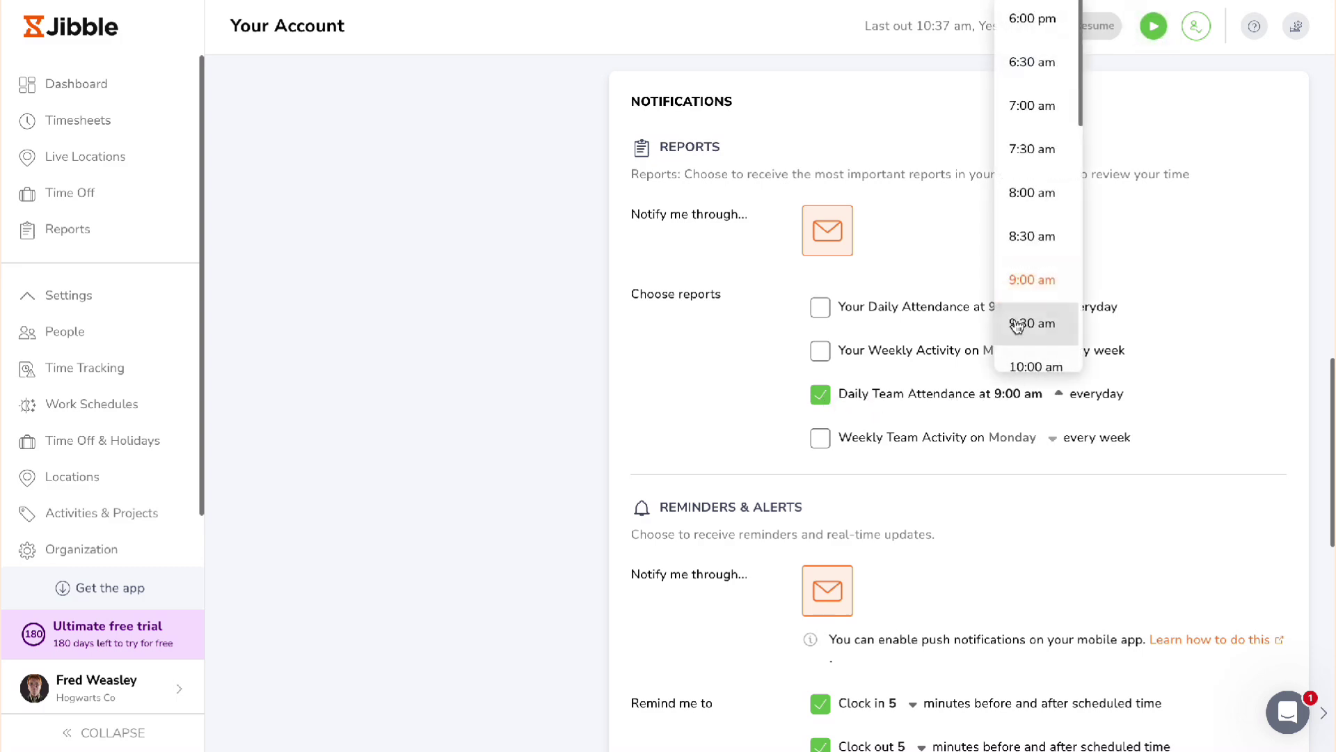
left_click(1014, 207)
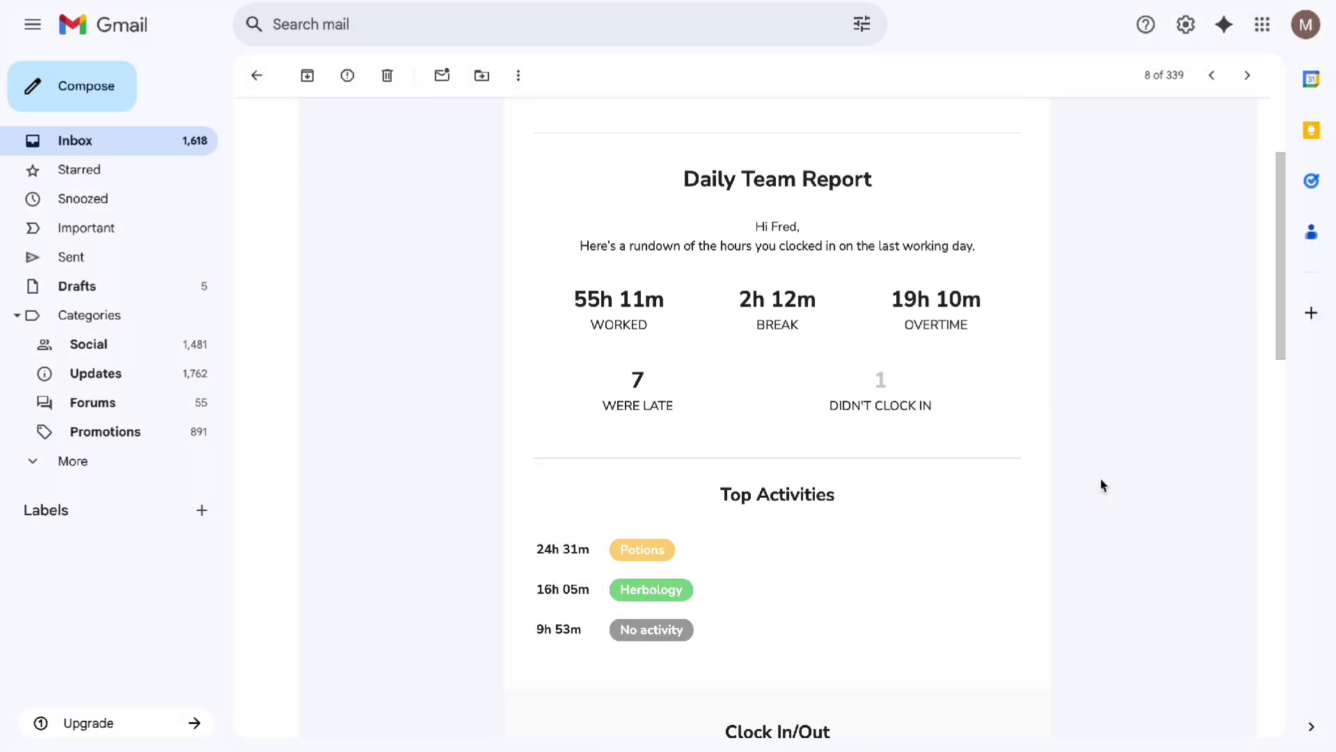
scroll(1102, 485, "down", 2)
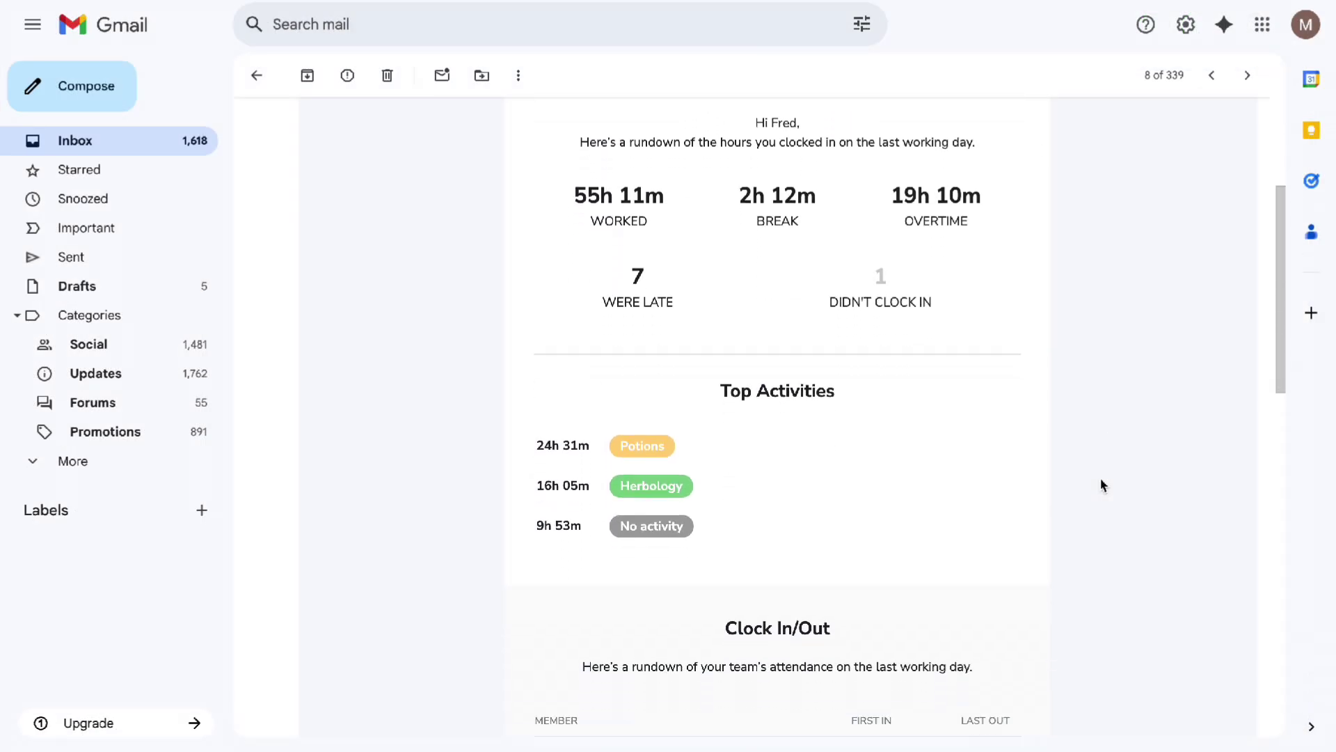
scroll(1101, 482, "down", 3)
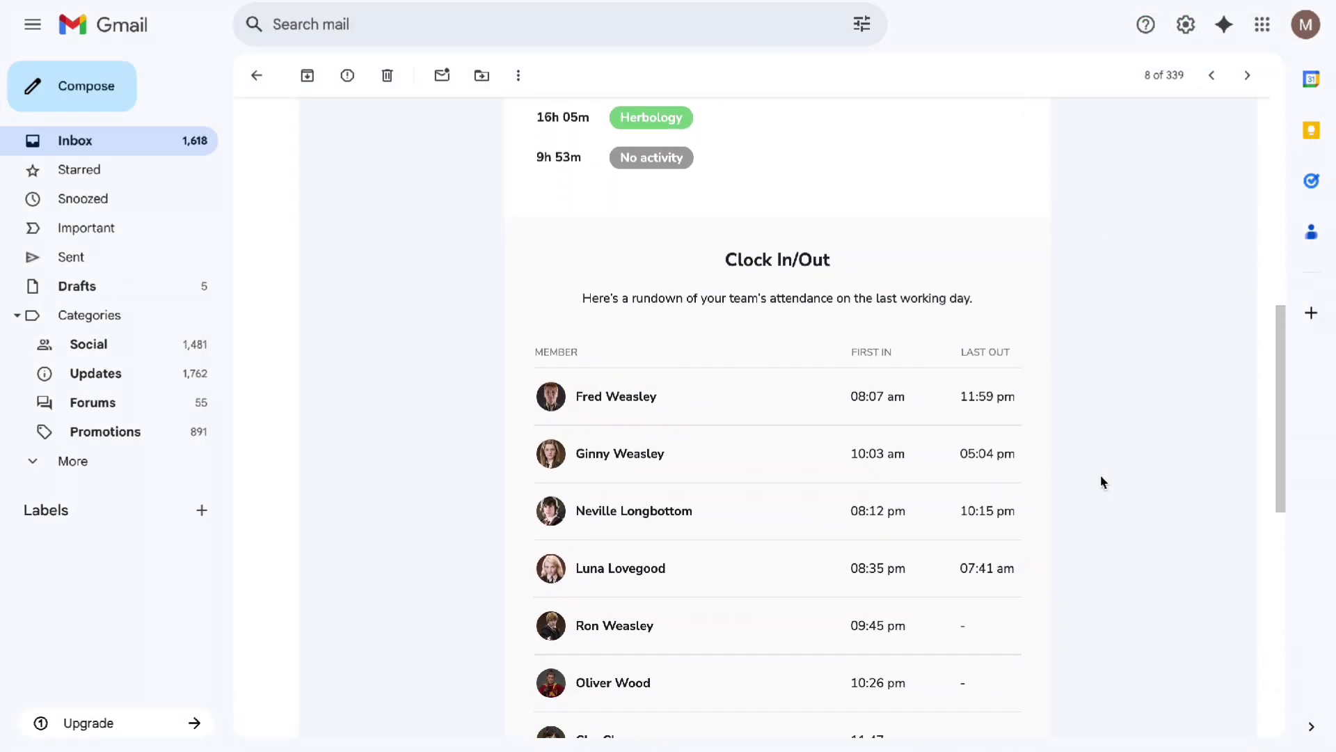
scroll(1102, 480, "down", 2)
scroll(1099, 477, "down", 1)
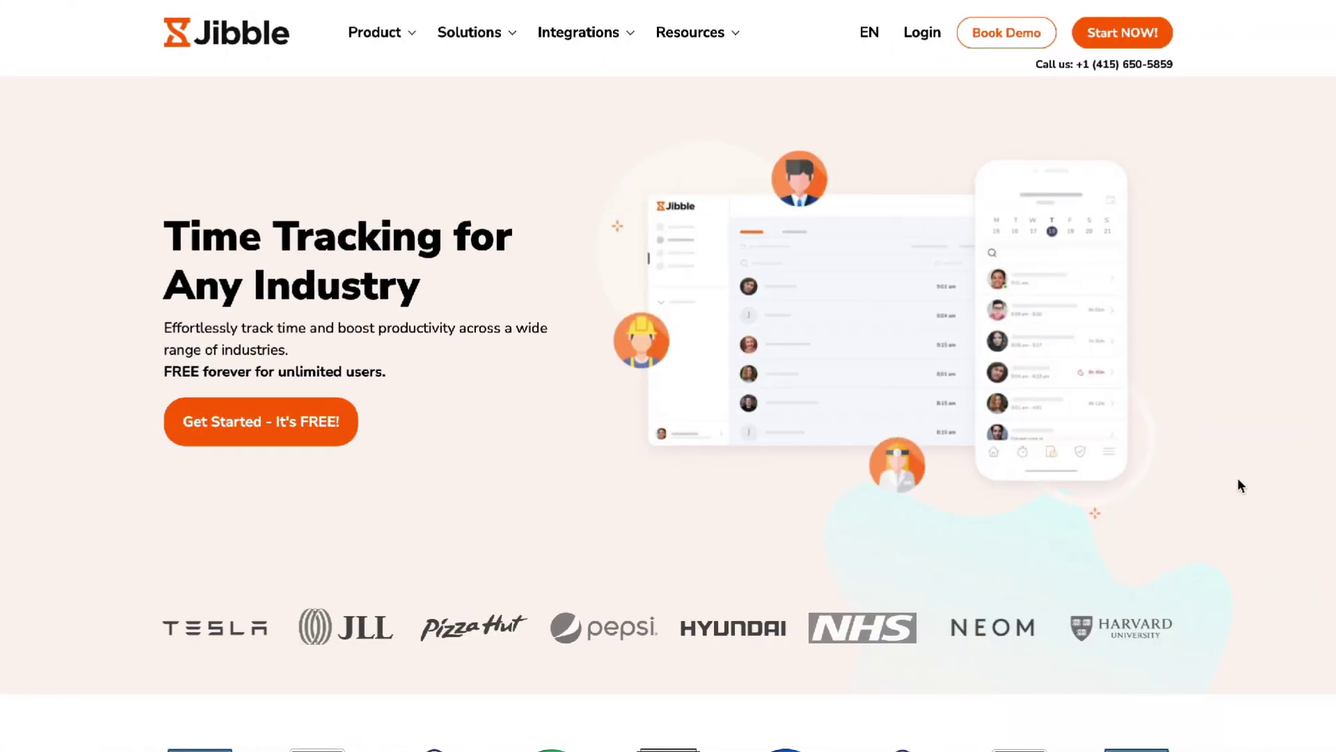